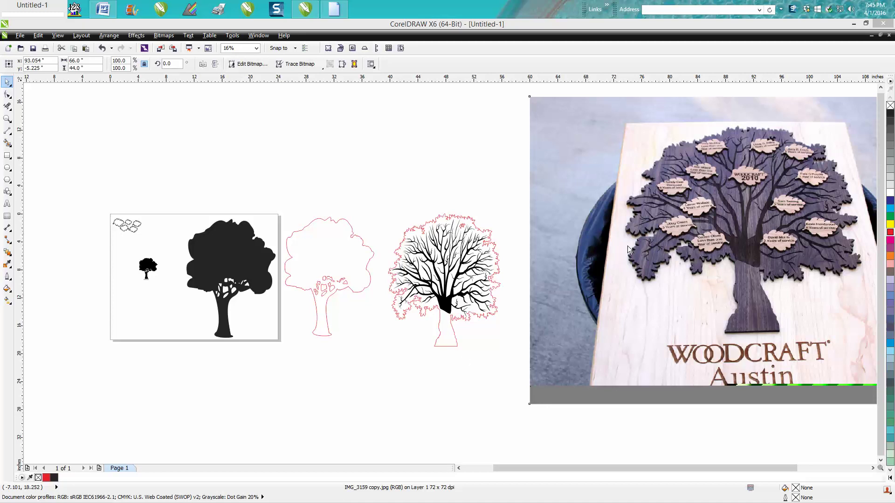
Step: Select the plaque photo and zoom in on the leftmost leaf outline at the page's top-left
left_click(721, 223)
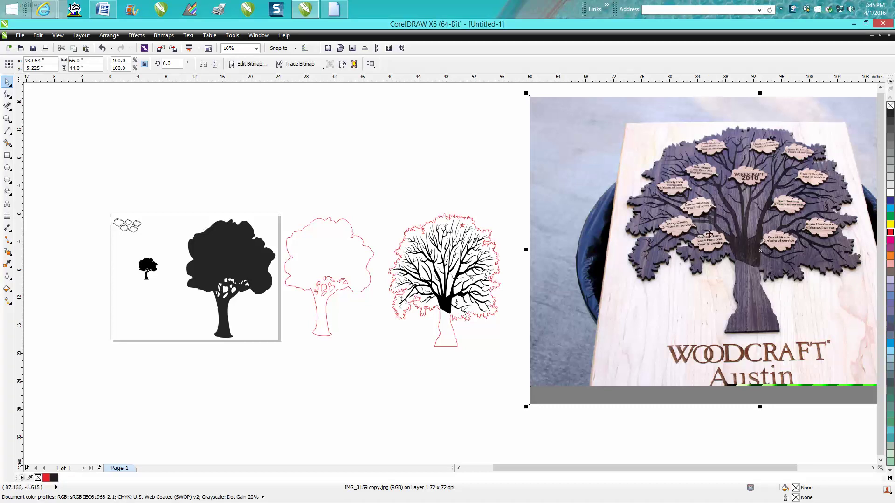
left_click(748, 224)
left_click(7, 119)
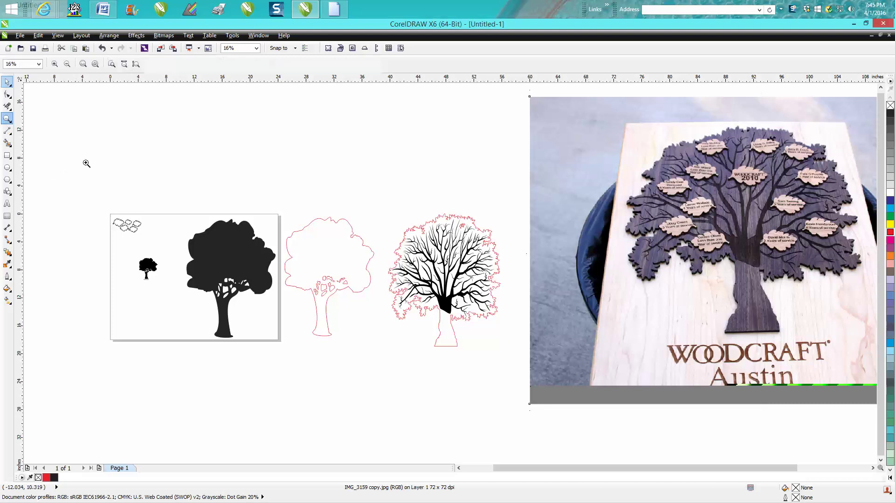
left_click_drag(107, 210, 161, 247)
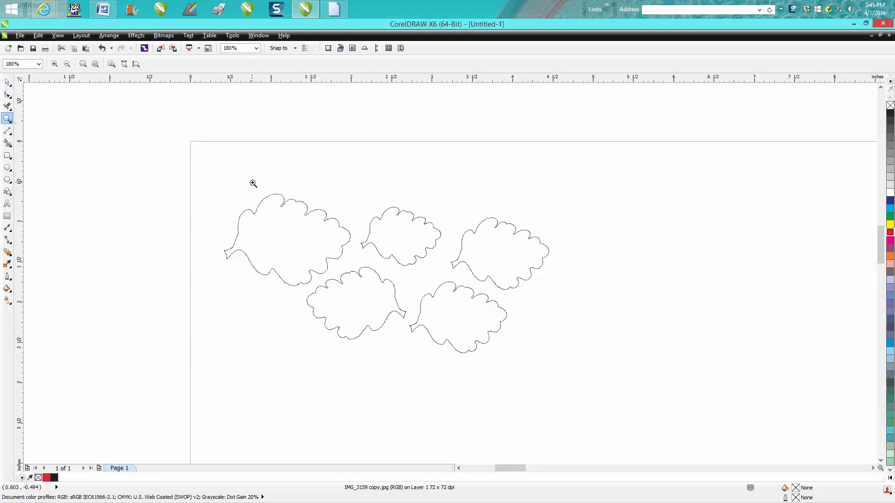
left_click_drag(218, 184, 394, 303)
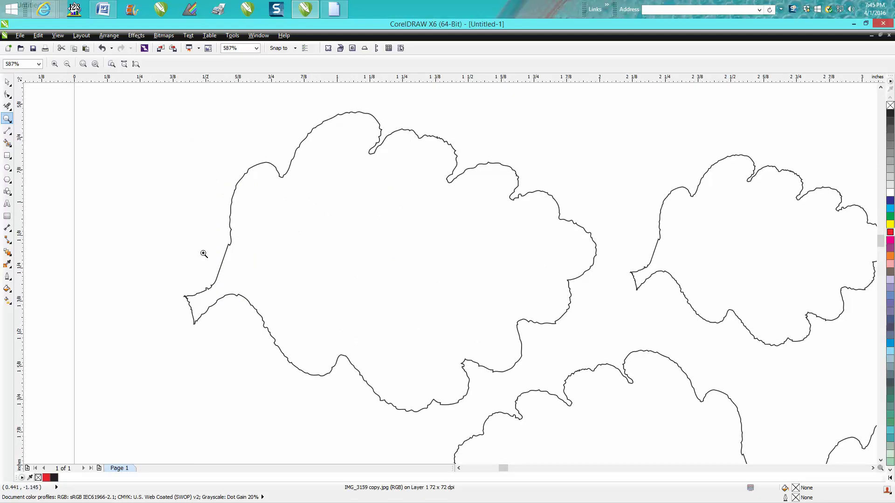
Step: Zoom back out until the trees and the photo are all in view
right_click(186, 302)
right_click(186, 289)
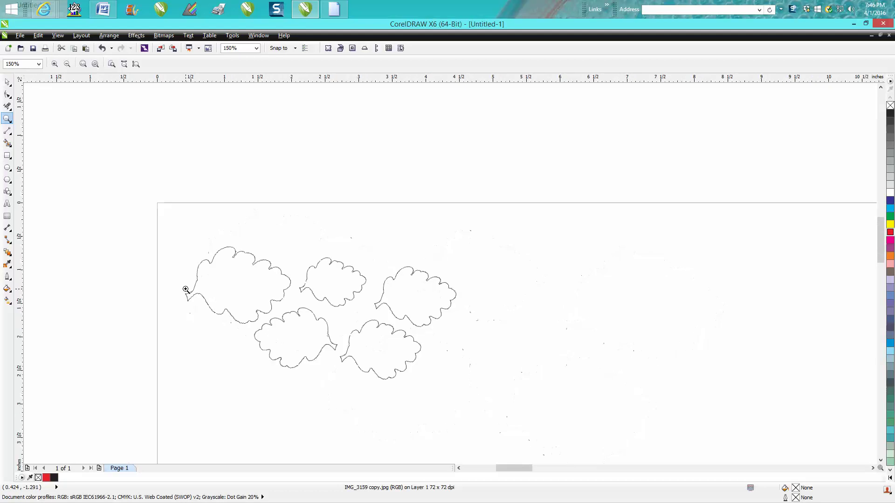
right_click(186, 289)
right_click(186, 285)
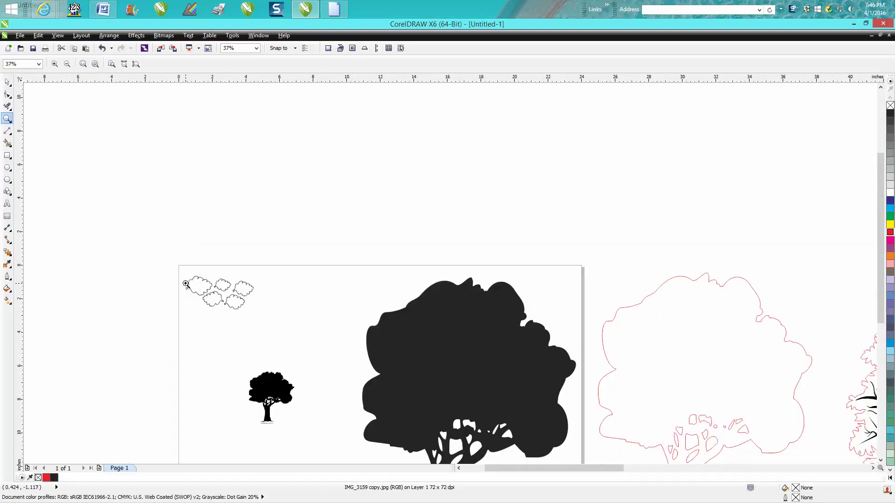
right_click(186, 284)
Step: Nudge the red outline tree slightly right, then select the black silhouette and the branchy tree
left_click(7, 82)
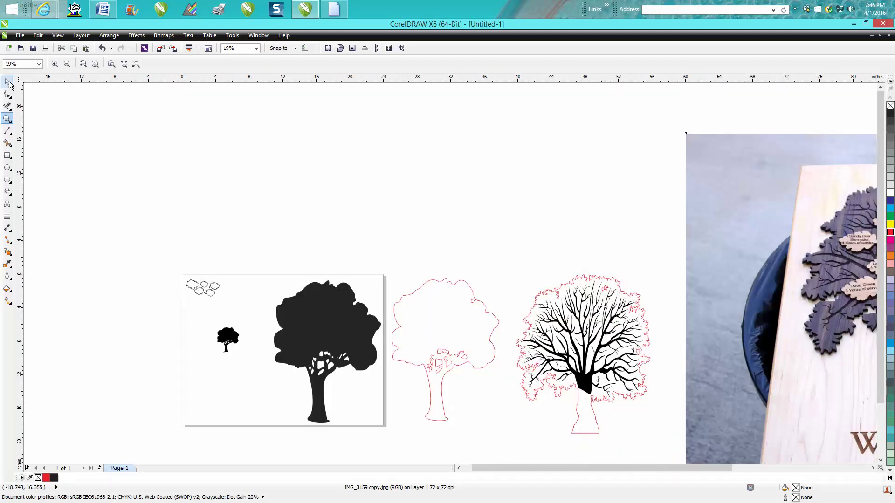
left_click(473, 303)
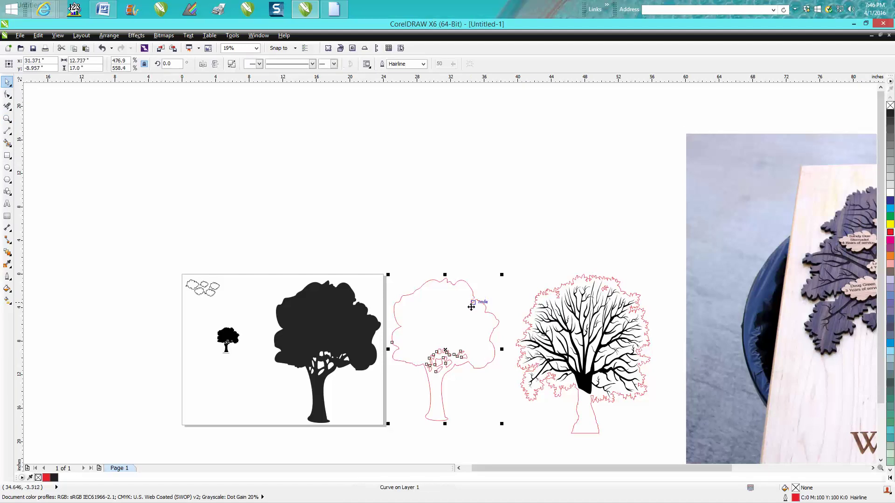
left_click_drag(448, 351, 461, 352)
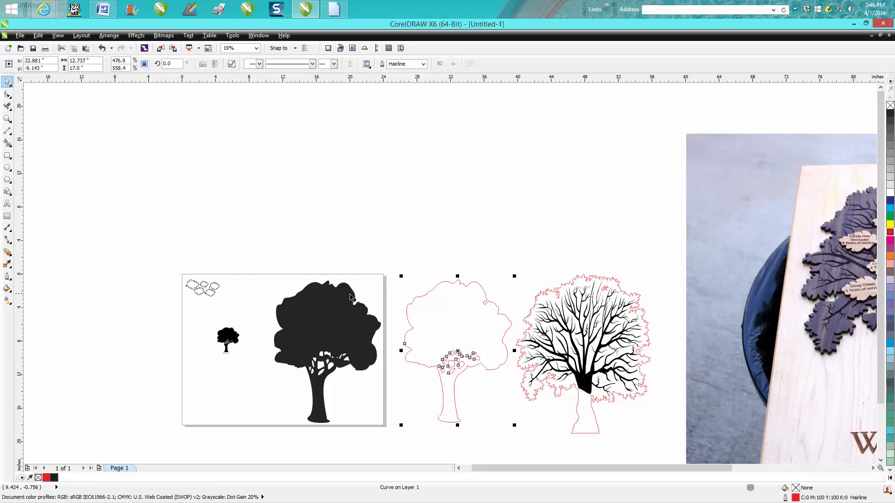
left_click(337, 340)
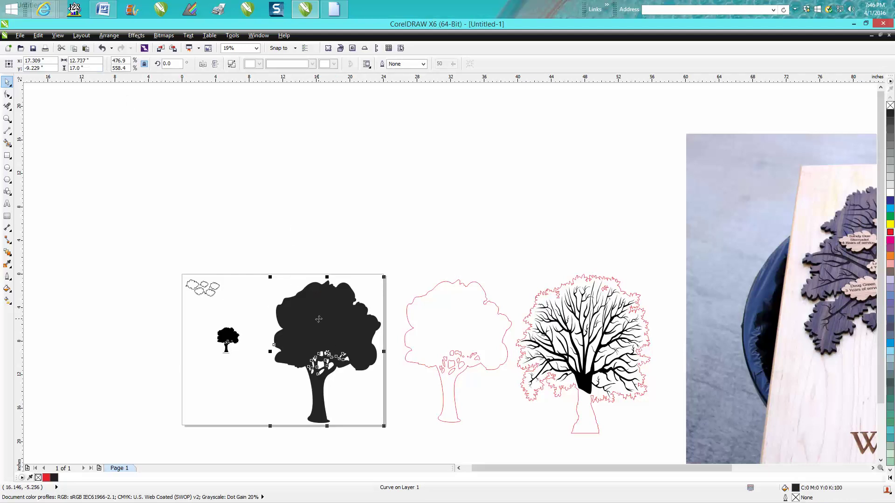
left_click_drag(589, 470, 670, 468)
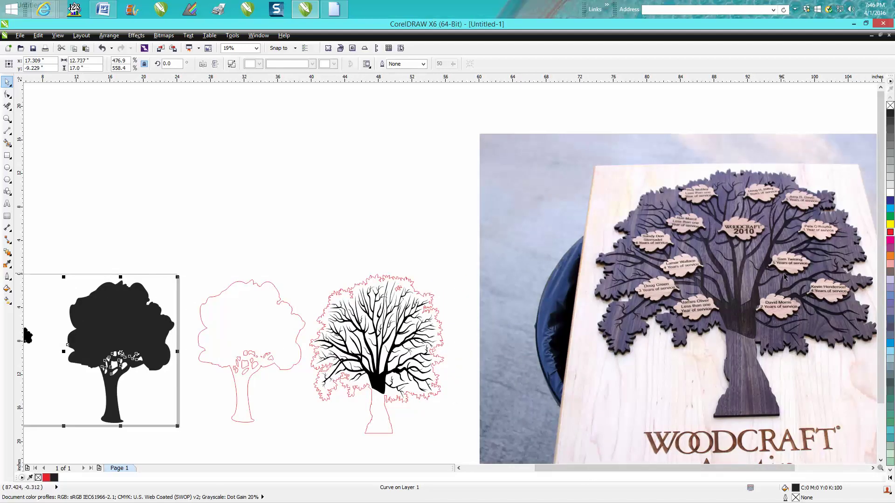
left_click(350, 312)
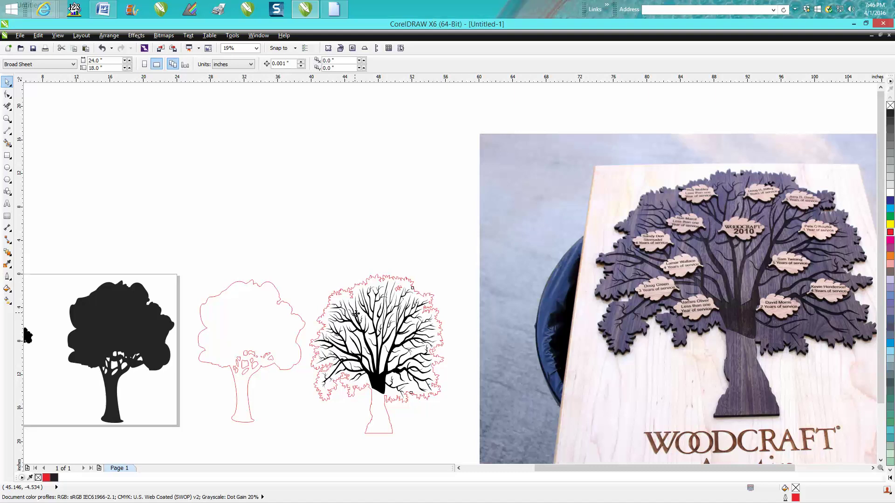
left_click(358, 315)
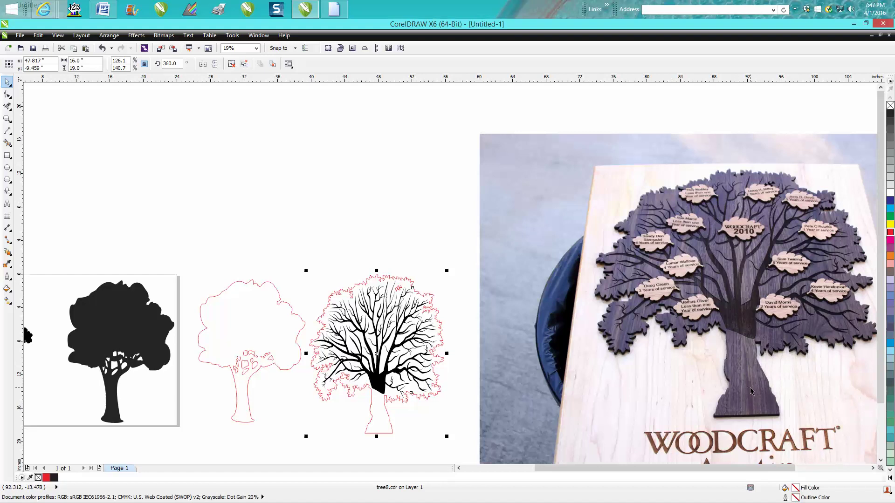
scroll(739, 380, "down", 1)
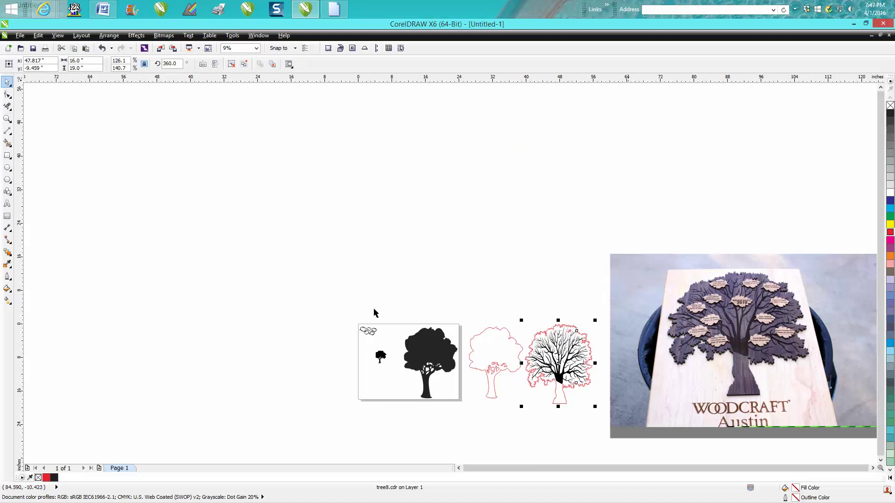
Step: Move the large black silhouette onto the red outline tree and shift the small clip-art tree right
left_click(7, 119)
left_click_drag(355, 317, 525, 408)
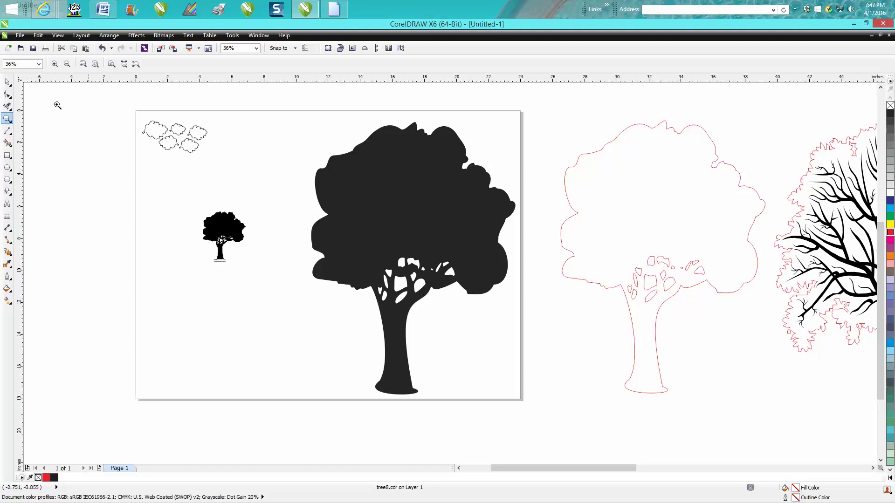
left_click(6, 83)
left_click(373, 194)
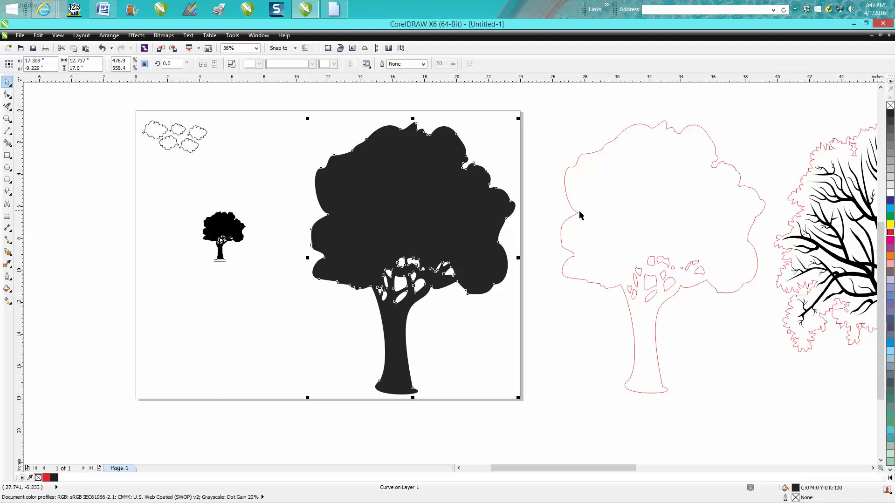
left_click(430, 222)
left_click_drag(421, 223, 719, 315)
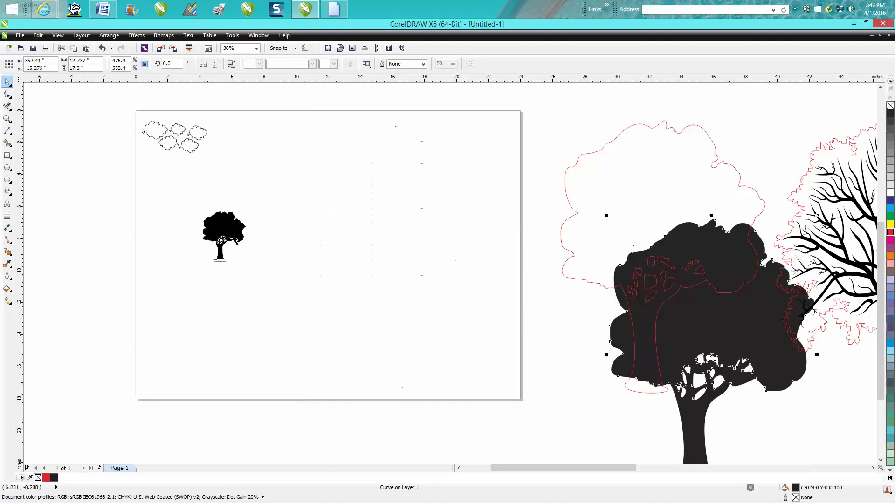
left_click(227, 232)
left_click_drag(228, 232, 301, 234)
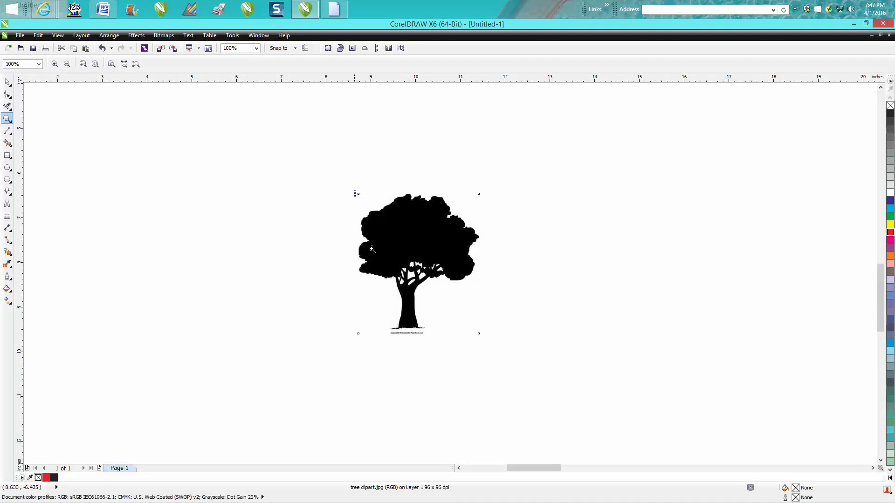
Step: Convert the clip-art tree to a Black and White (1-bit) bitmap and place a copy beside it
key("shift+F2")
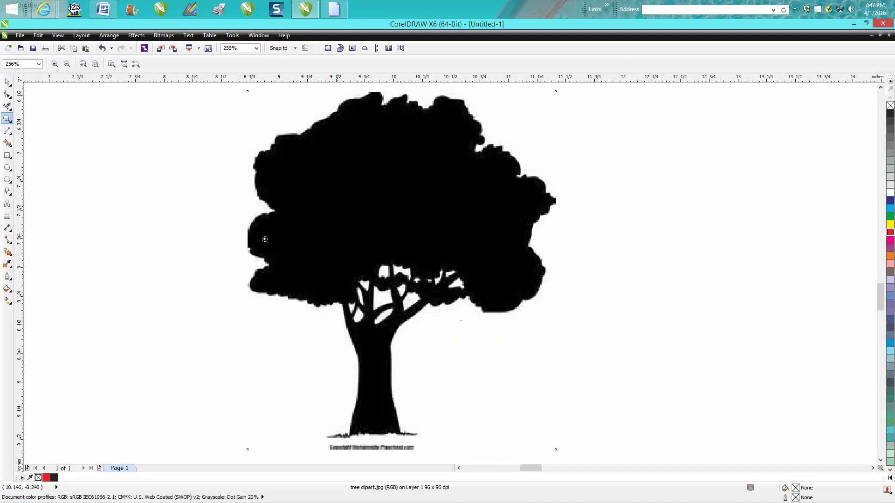
left_click(8, 82)
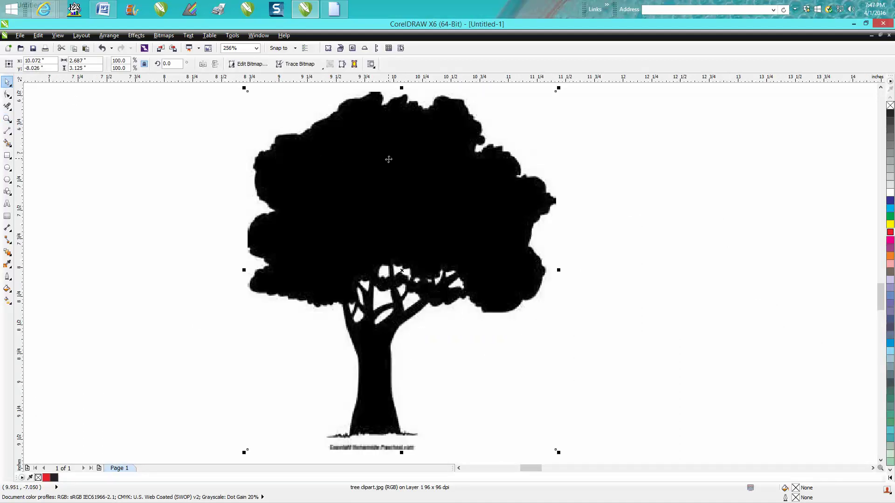
left_click(160, 37)
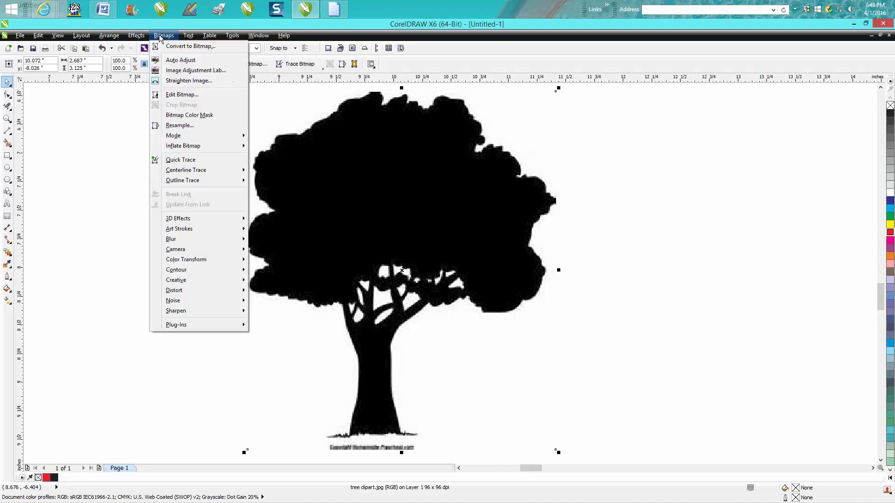
left_click(179, 47)
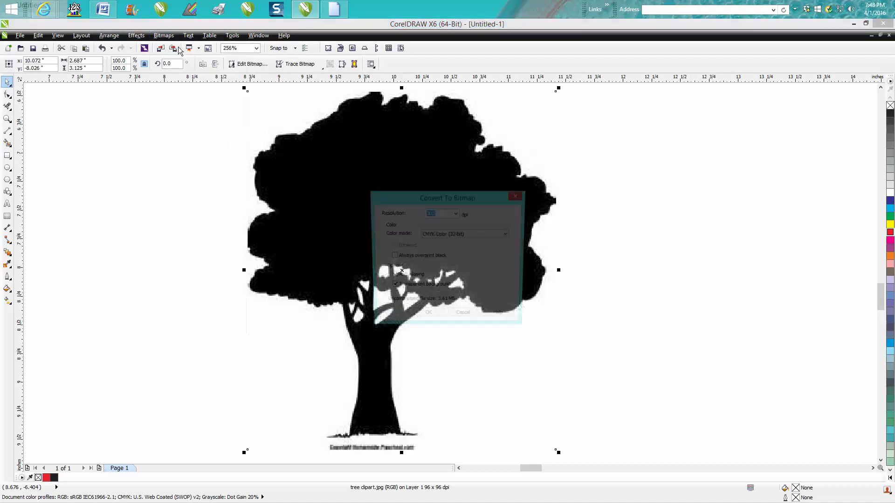
left_click(509, 234)
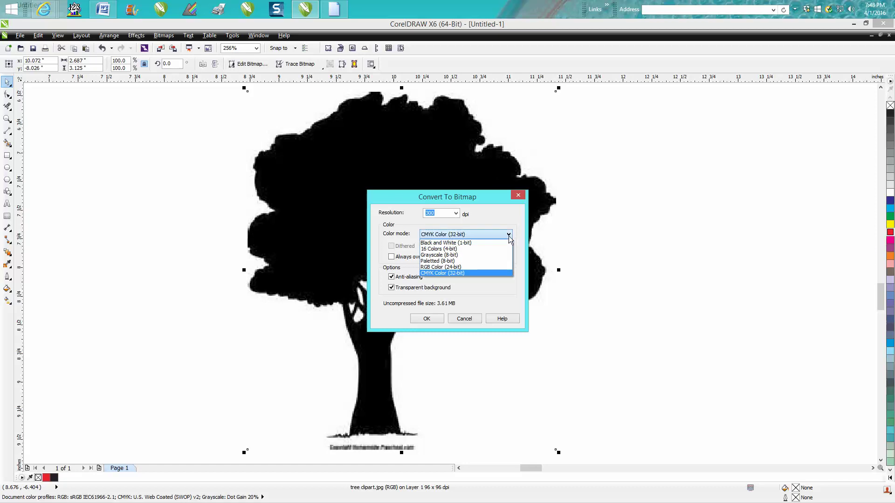
left_click(472, 243)
left_click(421, 319)
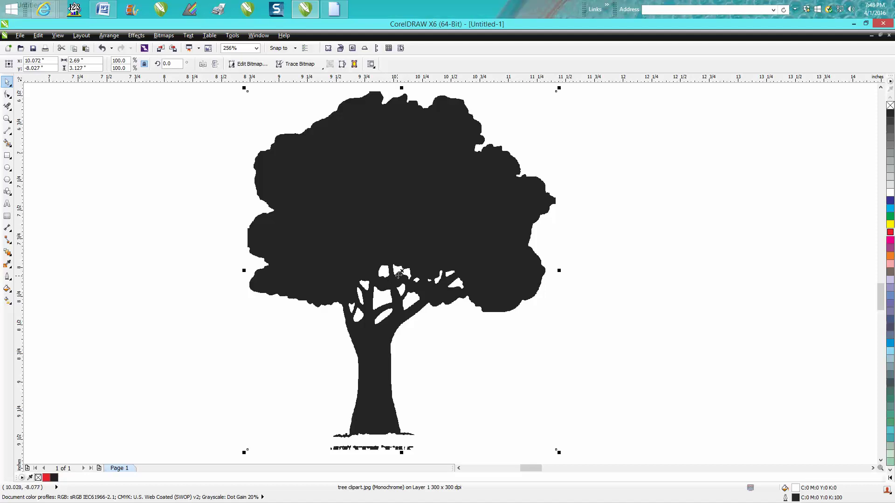
left_click_drag(390, 281, 712, 273)
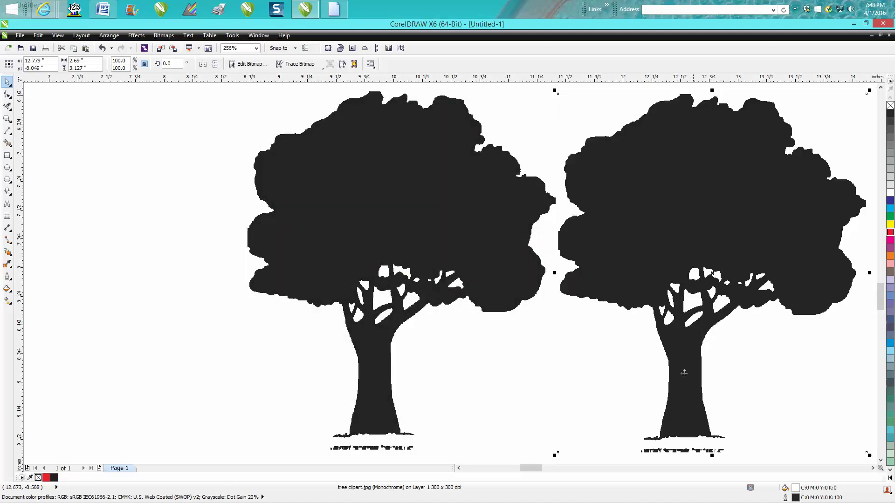
Step: Zoom in on the two side-by-side monochrome tree bitmaps and open the Bitmaps menu
left_click_drag(538, 469, 555, 468)
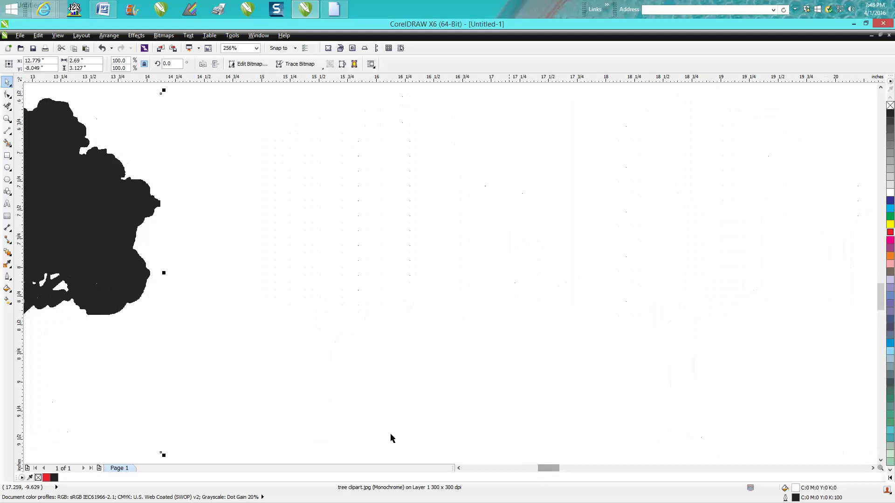
scroll(251, 424, "down", 1)
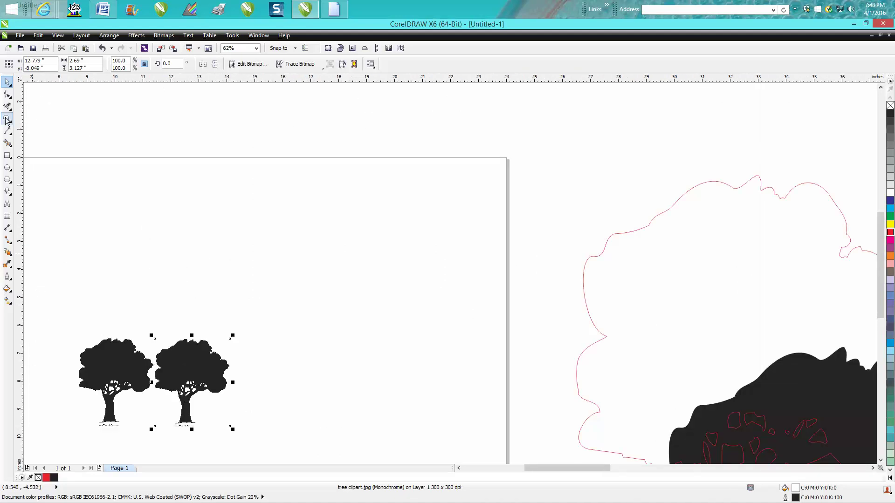
left_click(7, 119)
left_click_drag(143, 316, 254, 426)
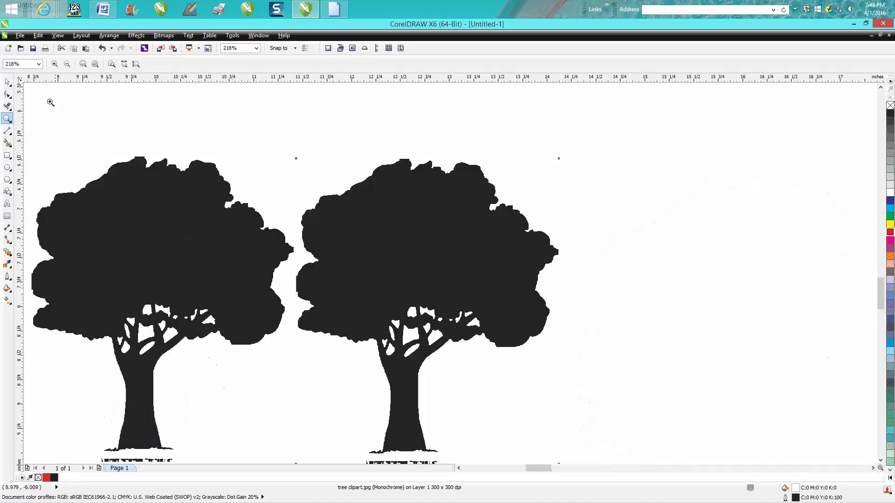
left_click(392, 223)
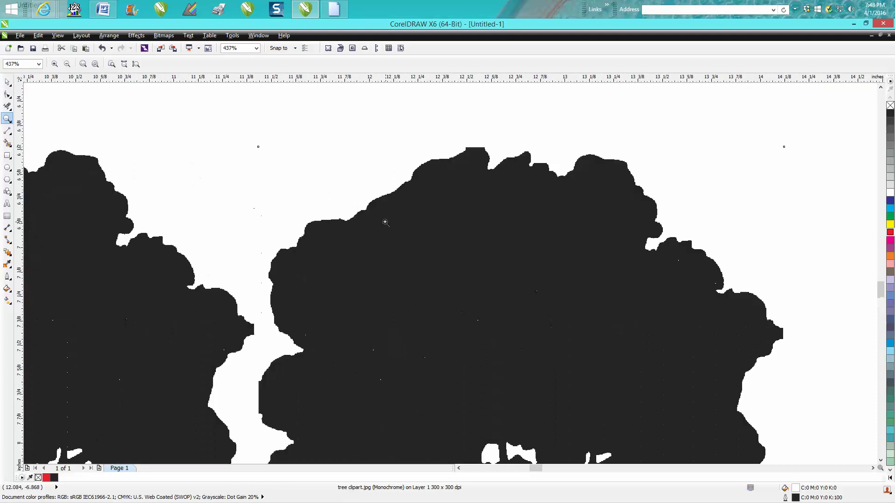
right_click(385, 225)
left_click_drag(347, 192, 480, 378)
left_click(8, 83)
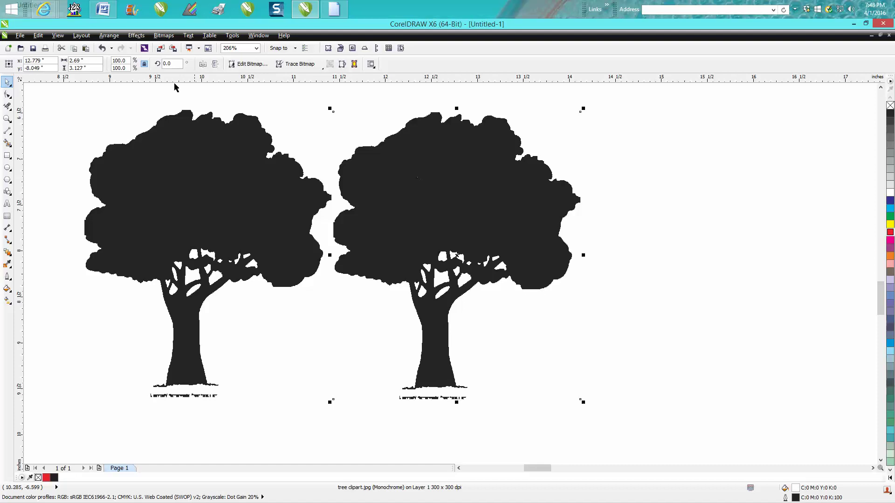
left_click(163, 35)
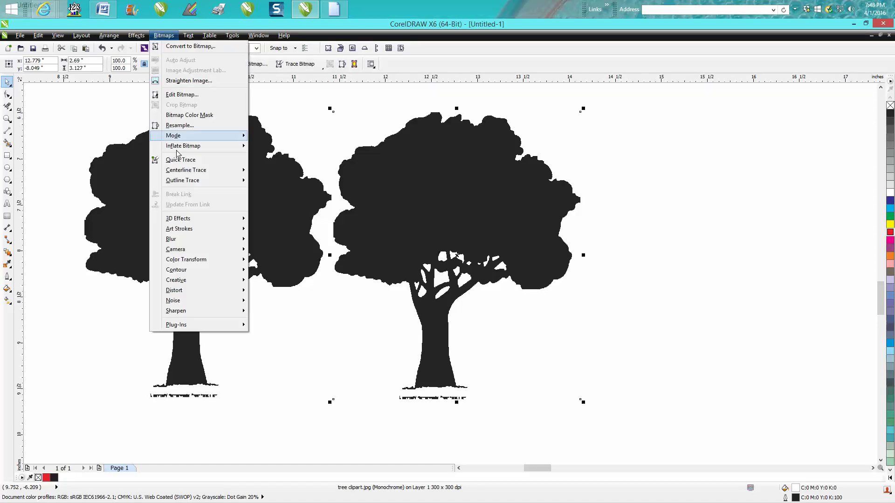
Step: Trace the tree bitmap with Outline Trace > Clipart and move the traced group to the right
mouse_move(187, 181)
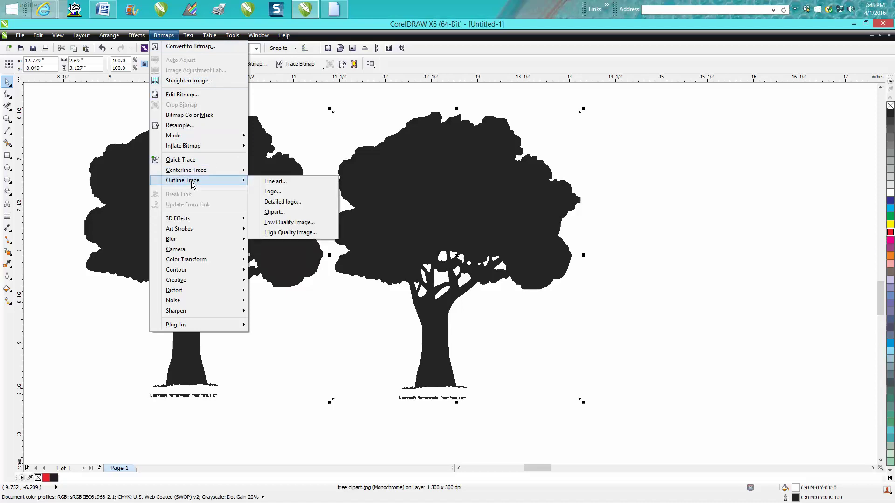
left_click(271, 213)
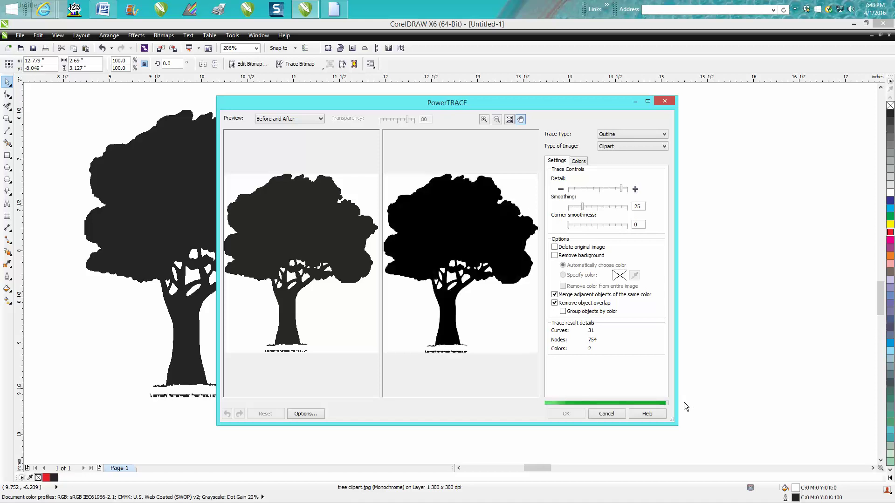
left_click(576, 413)
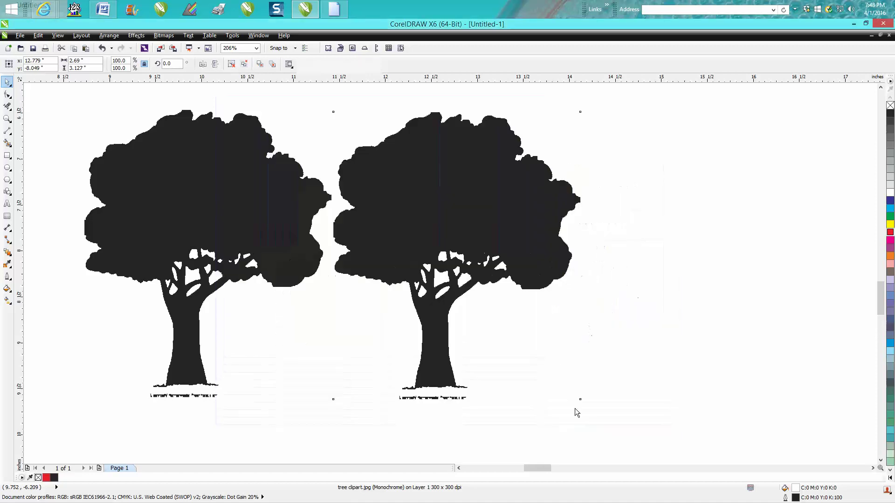
mouse_move(465, 215)
left_mouse_down()
mouse_move(550, 222)
mouse_move(729, 213)
mouse_move(702, 213)
left_mouse_up()
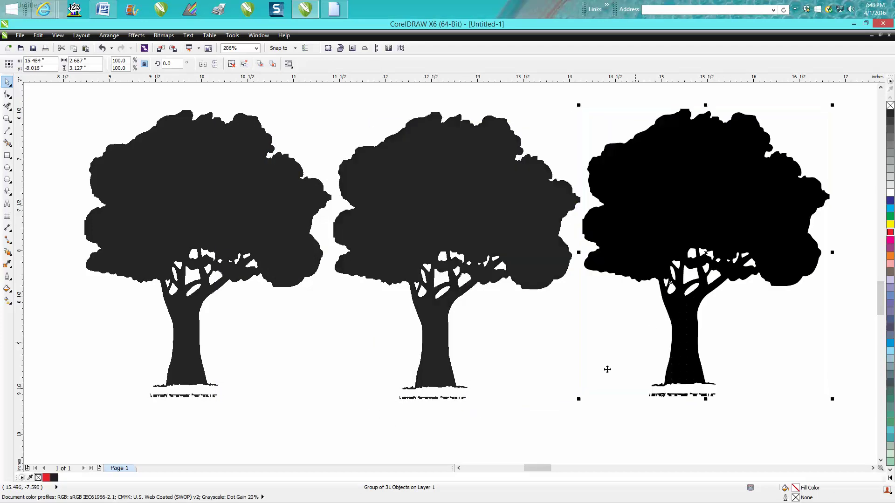
Step: Zoom into the top of the traced tree, then back out to show all three trees
left_click_drag(550, 467, 508, 402)
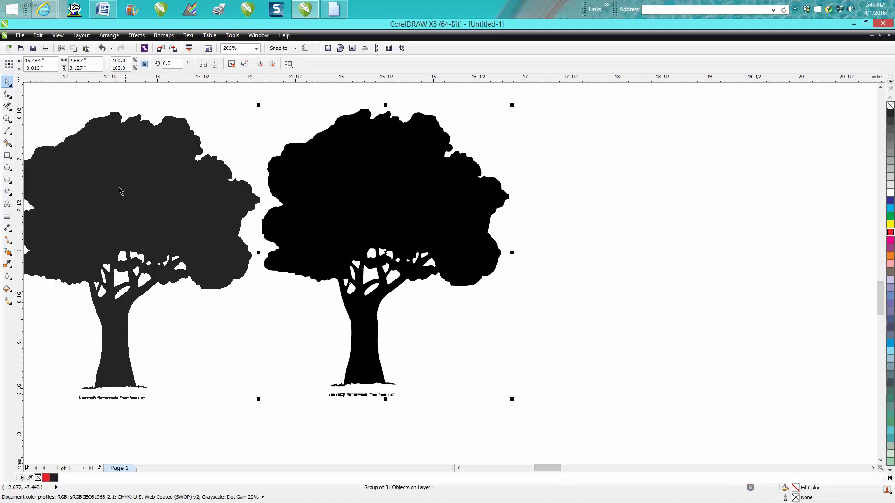
left_click(7, 118)
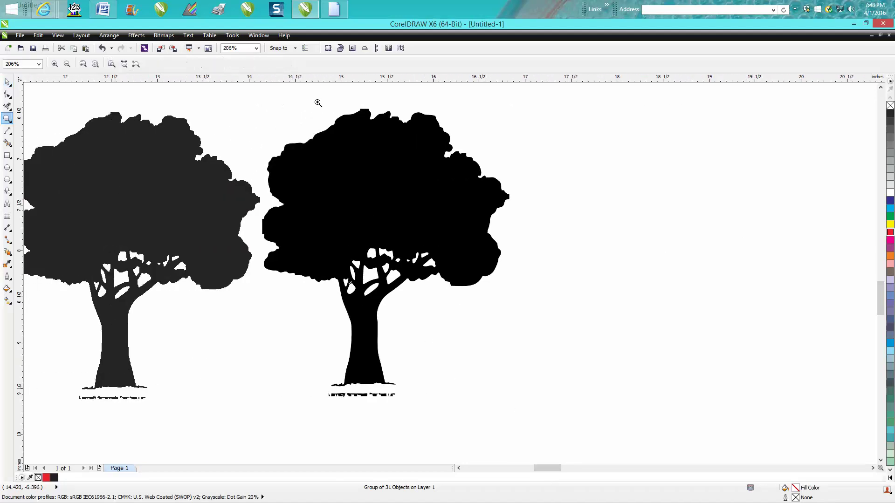
left_click_drag(334, 102, 414, 150)
right_click(414, 150)
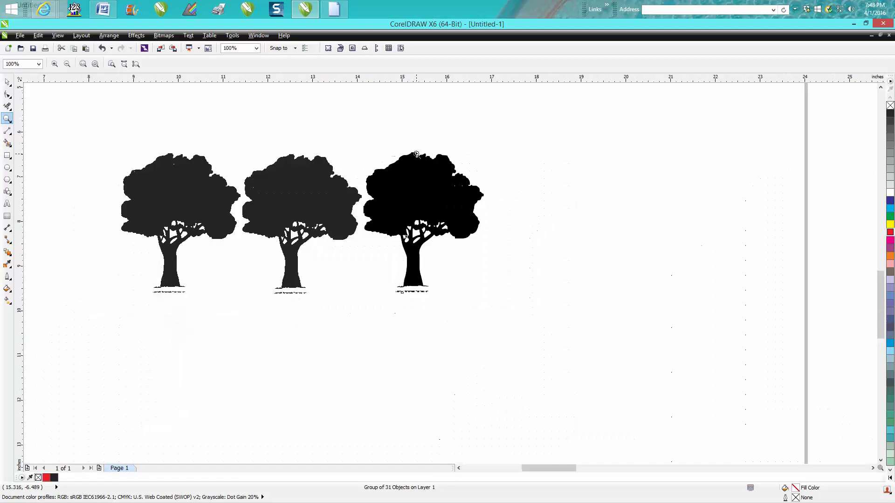
left_click(8, 82)
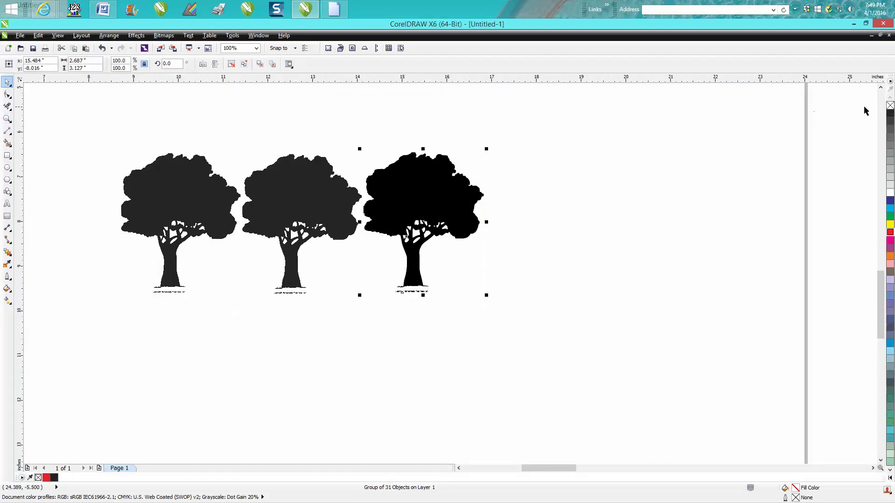
Step: Give the traced tree no fill and a red outline, then ungroup it
left_click(889, 106)
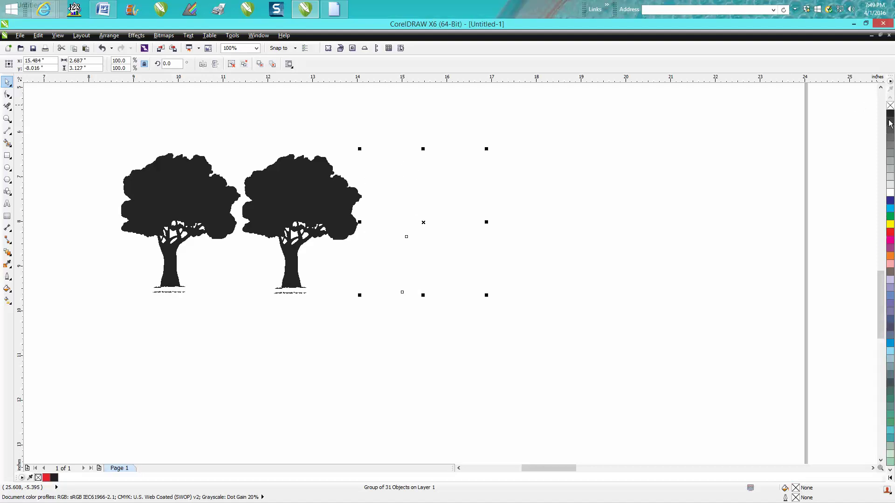
right_click(890, 233)
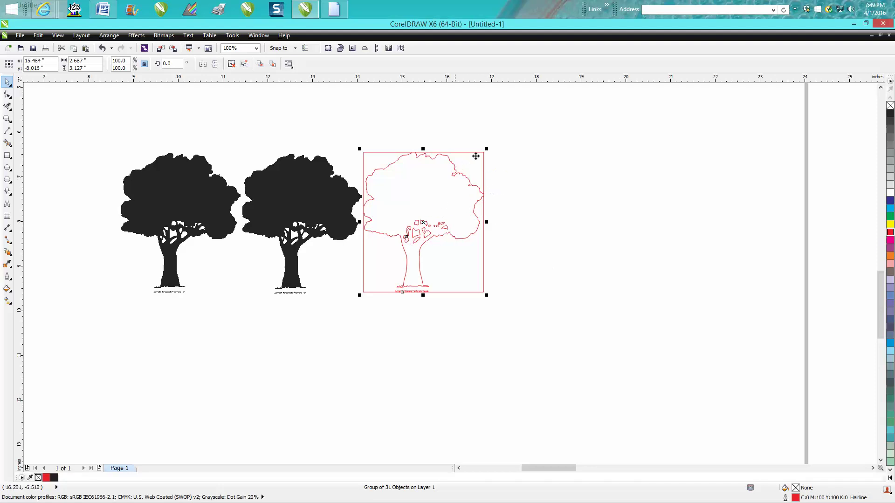
left_click(110, 36)
left_click(130, 110)
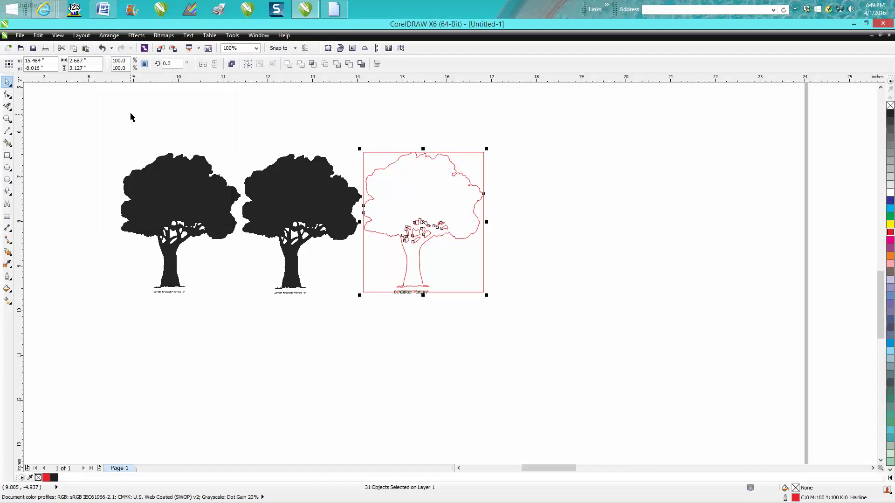
Step: Delete the leftover red bounding rectangle and select the ground strip under the tree
left_click(238, 135)
left_click(378, 152)
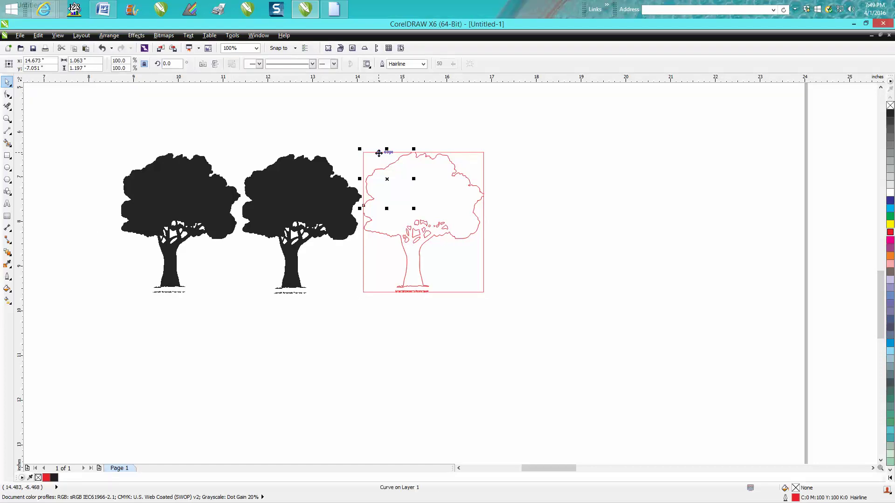
left_click(539, 174)
left_click(479, 153)
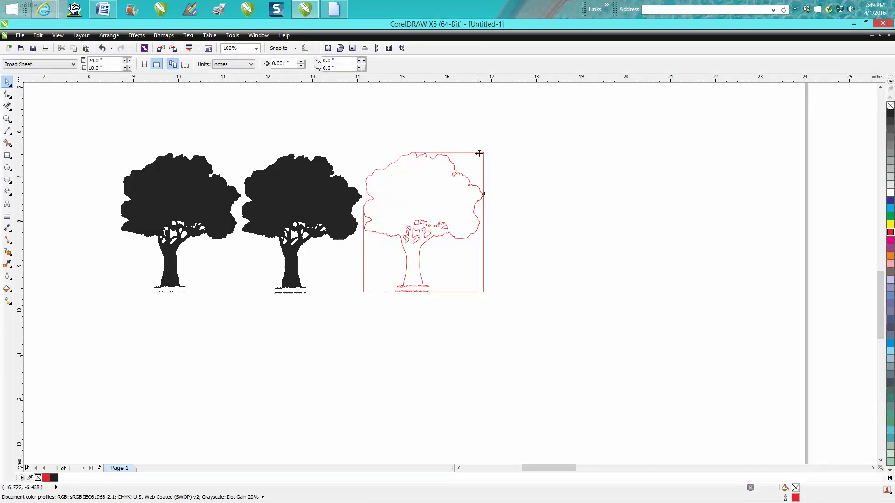
left_click(483, 249)
key("Delete")
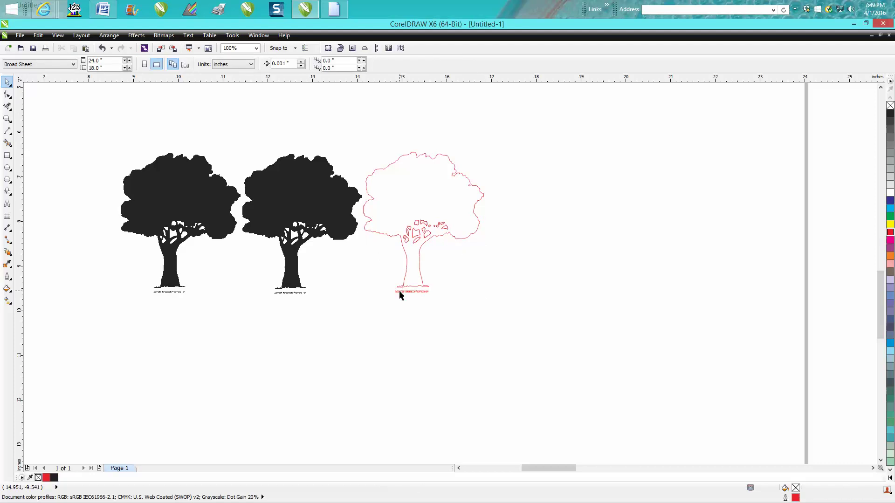
left_click_drag(439, 308, 439, 308)
Step: Delete the ground strip and show the red tree curve's nodes zoomed in at the trunk base
key("Delete")
left_click(9, 120)
left_click_drag(384, 264, 464, 318)
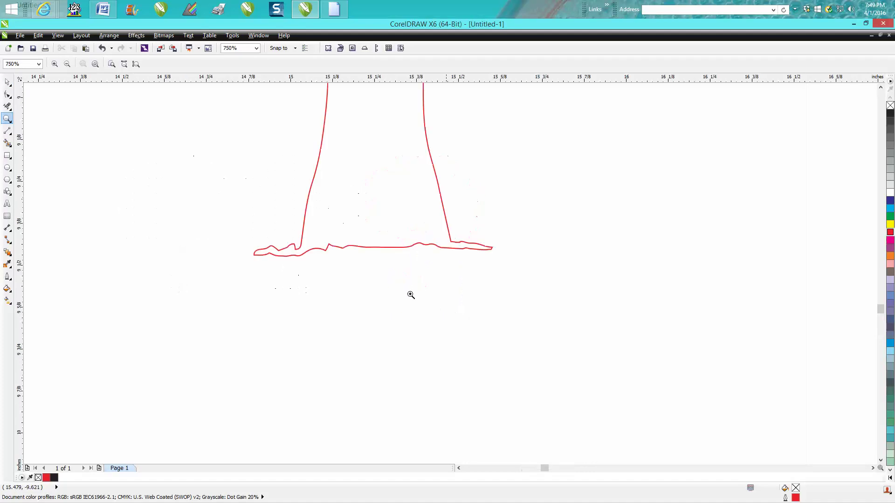
left_click(7, 94)
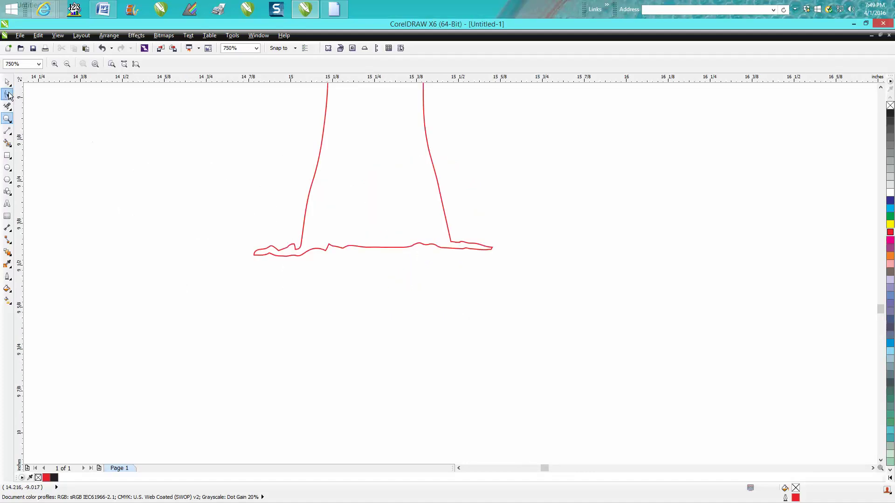
left_click(295, 248)
Step: Delete excess nodes along the trunk base, its right tip and bottom edge, leaving 285 nodes
left_click_drag(298, 274, 297, 274)
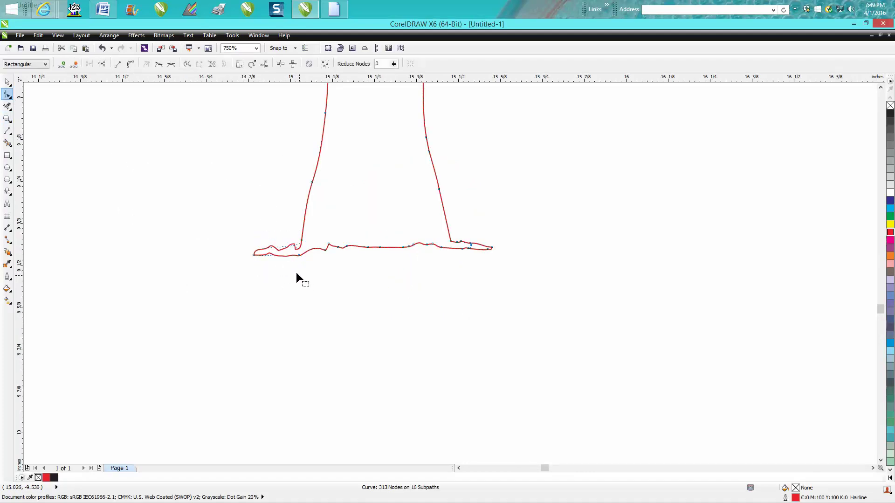
key("Delete")
left_click_drag(465, 234, 489, 266)
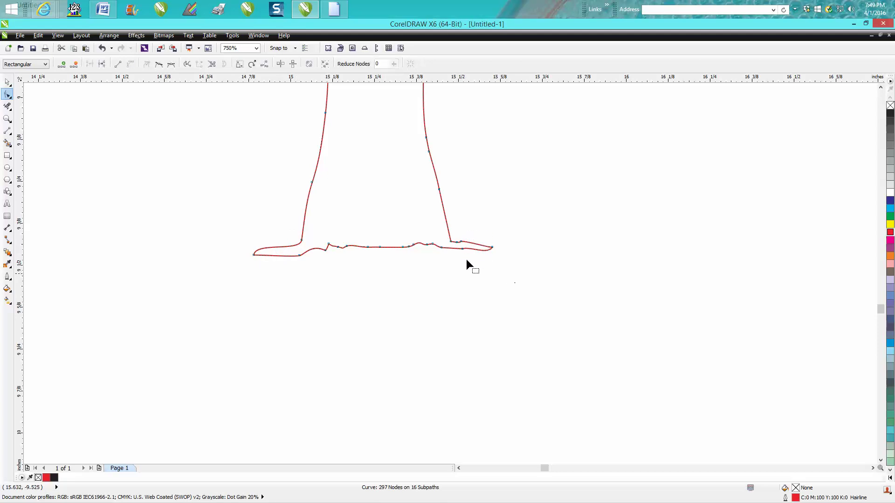
key("Delete")
left_click_drag(347, 261, 434, 265)
key("Delete")
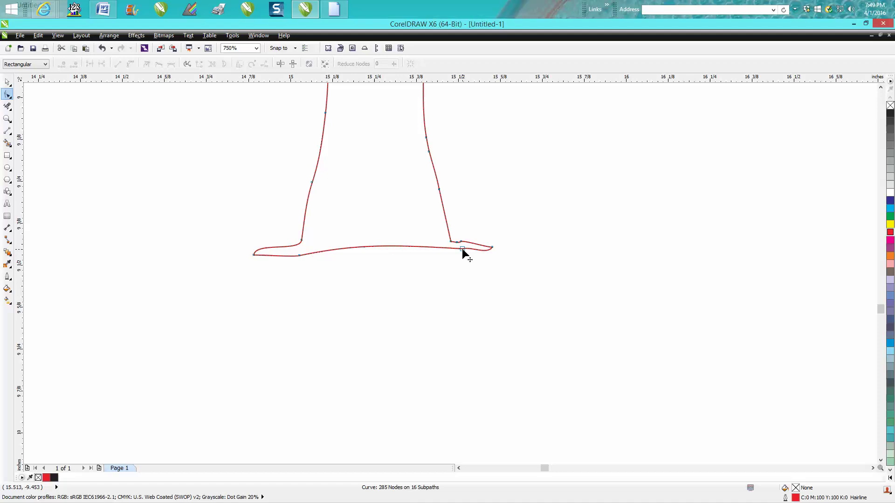
scroll(483, 255, "down", 10)
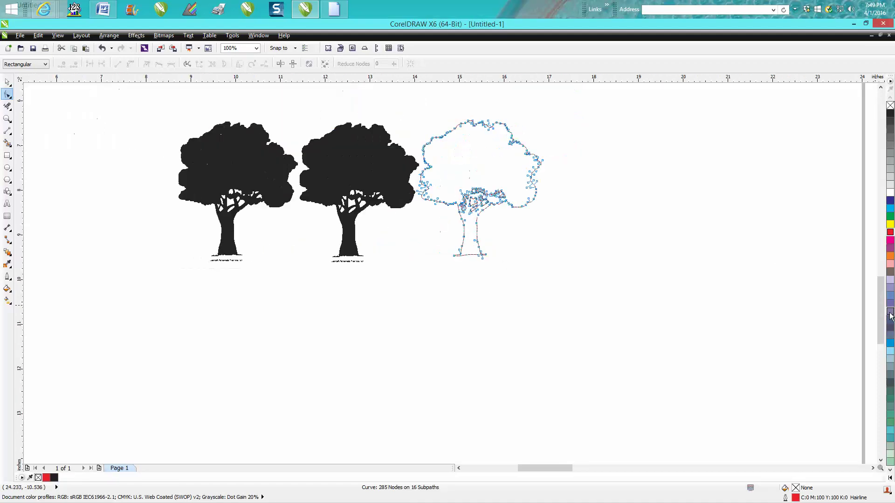
scroll(880, 311, "up", 1)
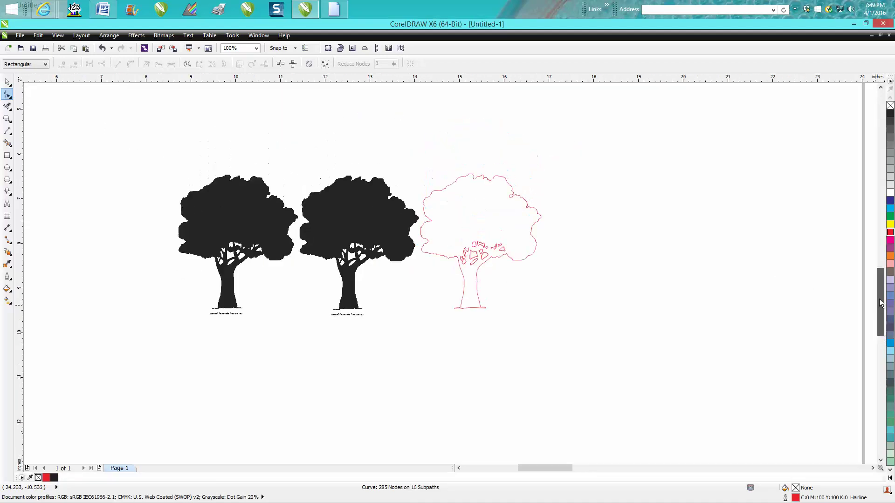
Step: Curve the canopy notch's sharp corner and delete its corner node to smooth the outline
left_click(7, 119)
left_click_drag(532, 207, 573, 239)
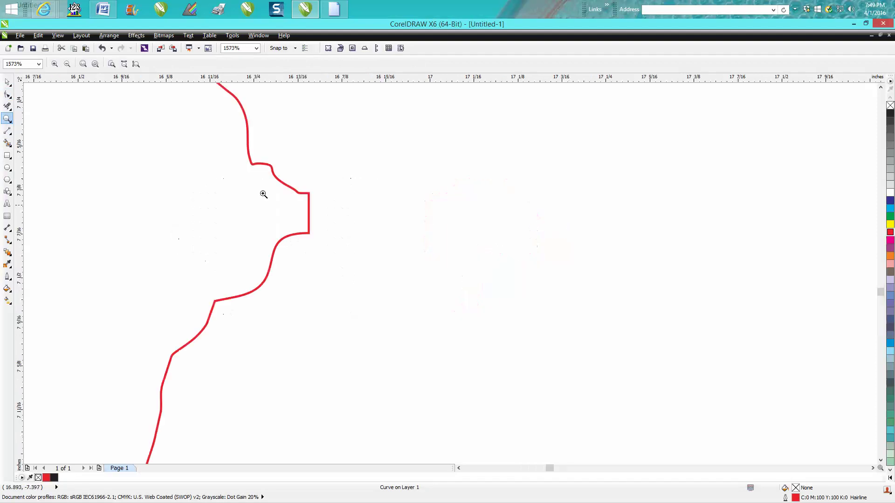
left_click(7, 95)
left_click_drag(314, 200, 310, 194)
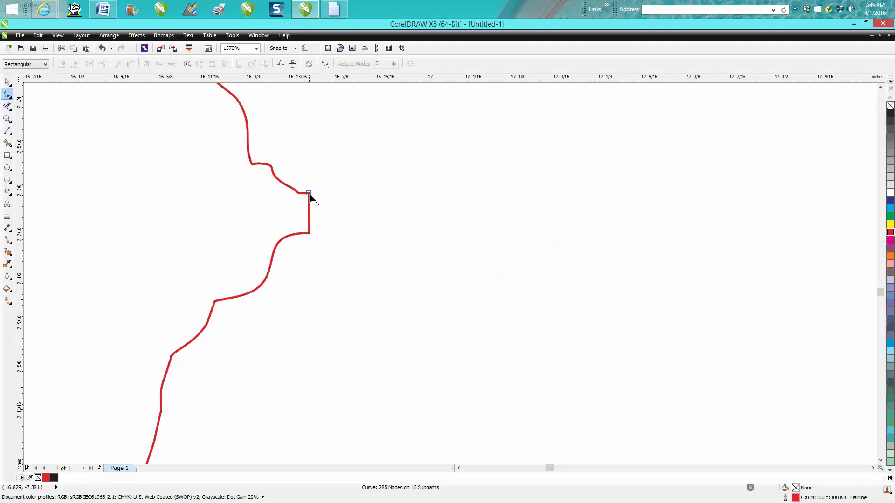
double_click(307, 232)
scroll(370, 247, "down", 5)
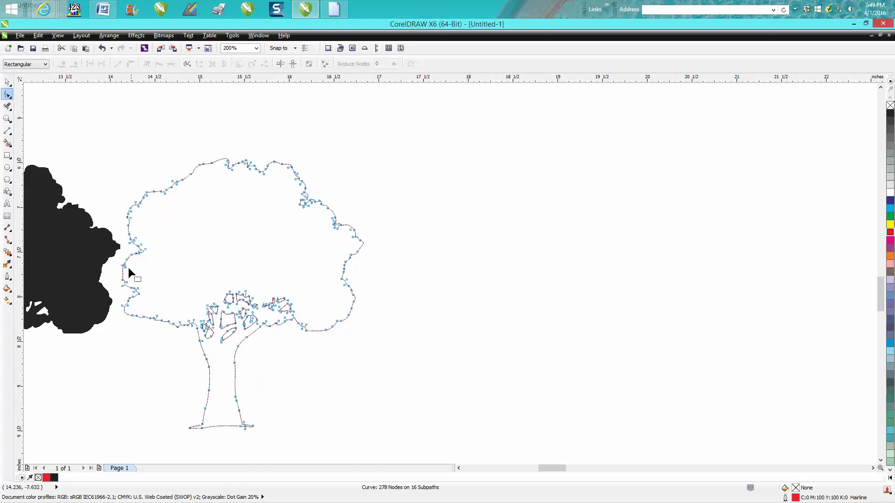
left_click_drag(131, 283, 131, 283)
left_click(7, 82)
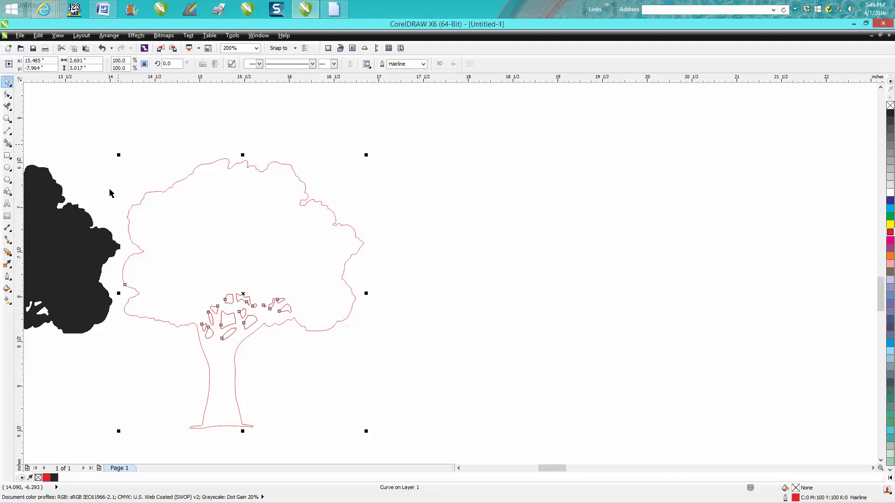
Step: Combine the tree outline and its inner shapes into one curve with Ctrl+L and move it right
left_click_drag(117, 149, 388, 454)
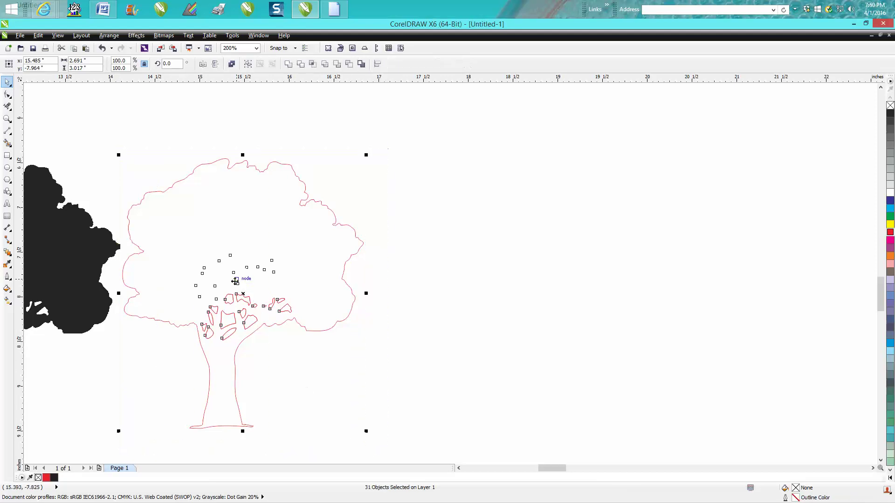
left_click_drag(268, 282, 496, 268)
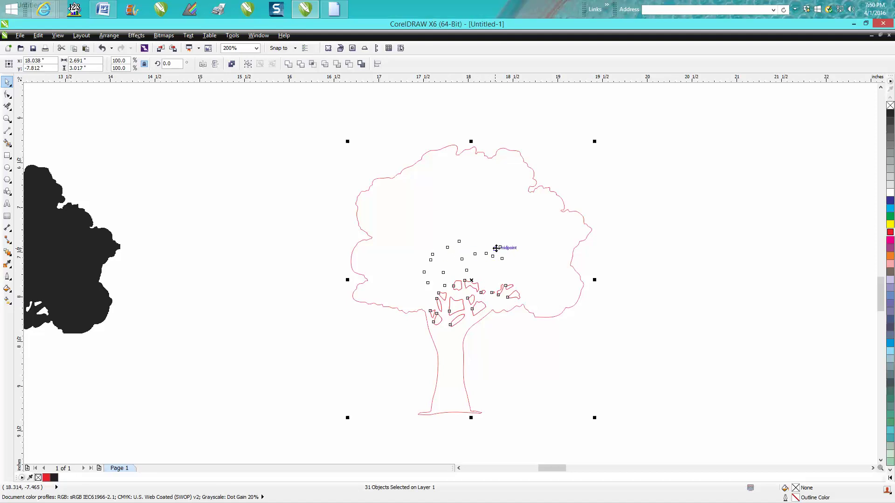
key("ctrl+l")
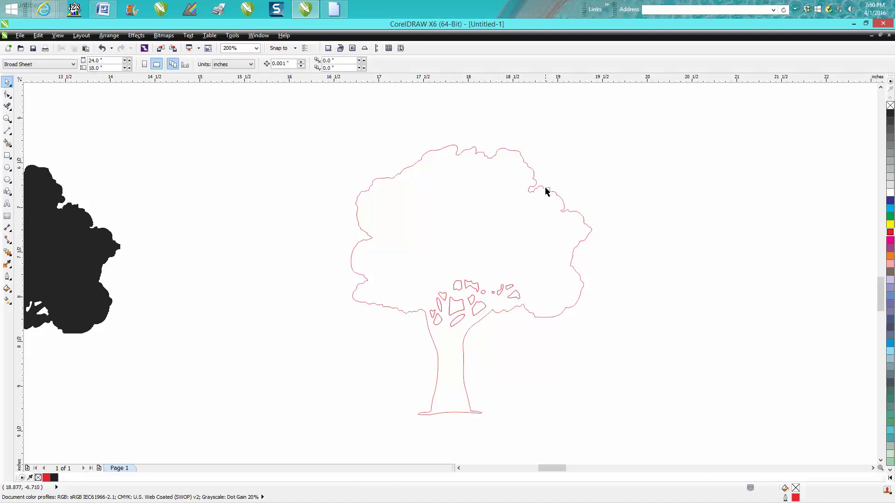
left_click_drag(471, 280, 742, 273)
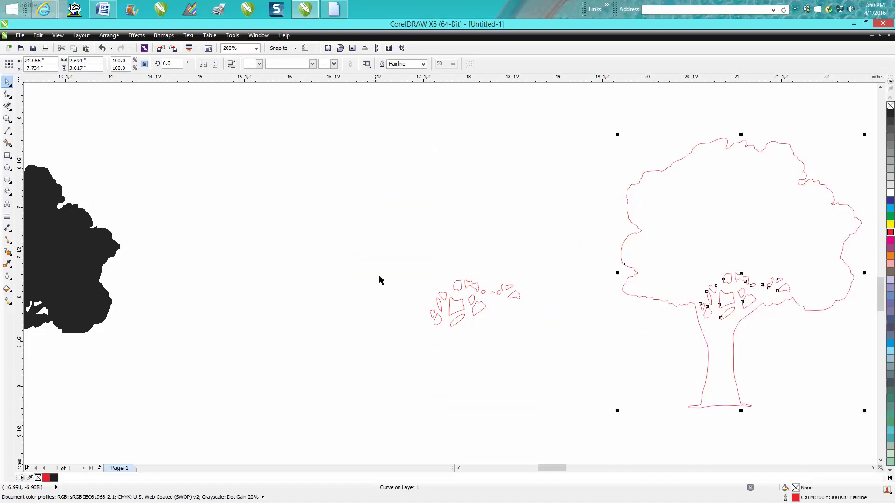
Step: Delete the loose leaf shapes left behind and move the tree outline back left
left_click_drag(375, 206, 569, 379)
key("Delete")
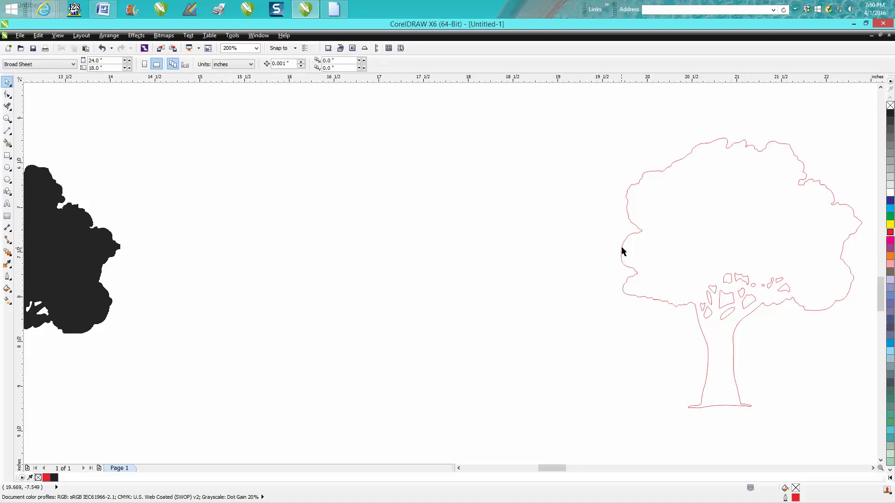
left_click(623, 252)
left_click_drag(743, 272, 476, 278)
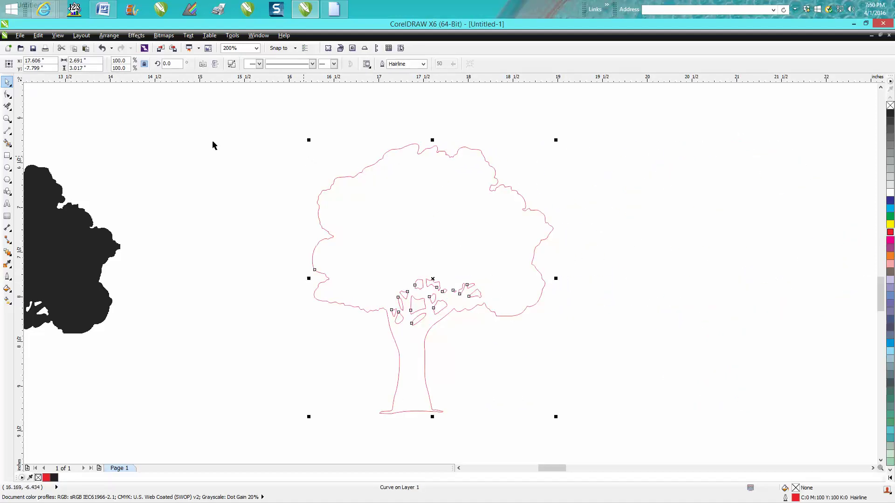
Step: Select the outline's nodes and apply Reduce Nodes at 20, cutting 274 nodes to 96
left_click(8, 95)
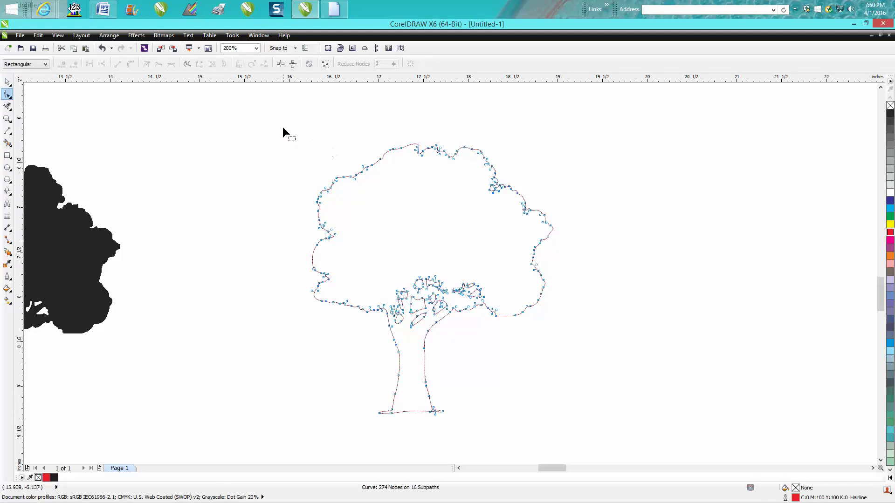
left_click_drag(282, 127, 360, 378)
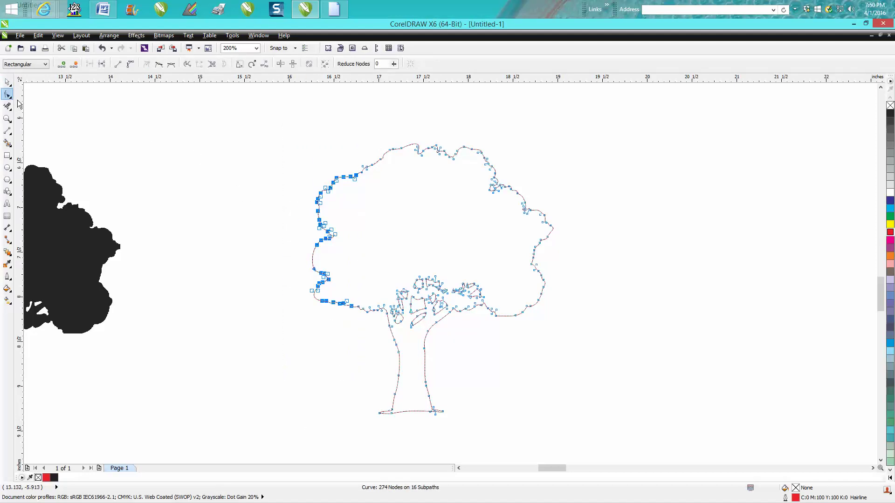
left_click_drag(278, 131, 578, 435)
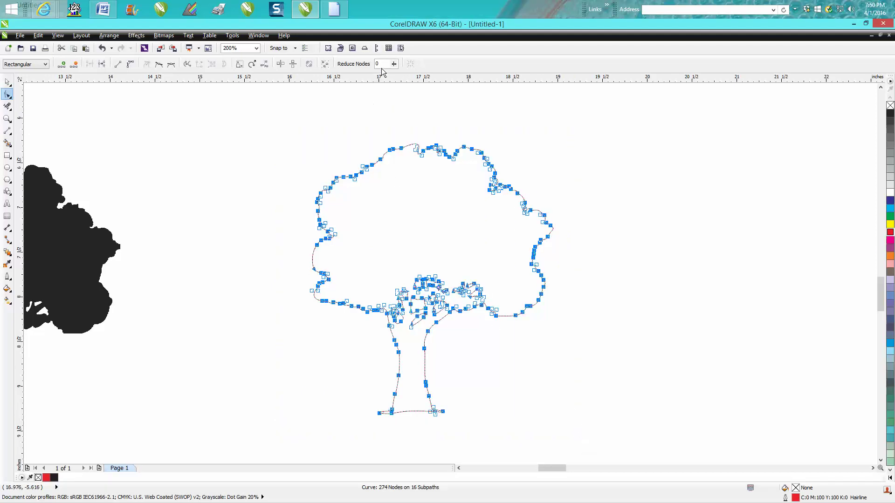
left_click(366, 64)
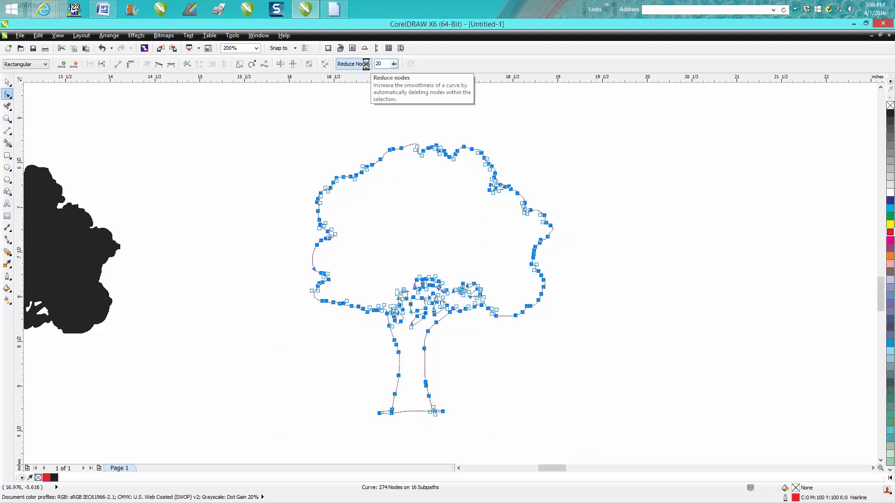
left_click(565, 156)
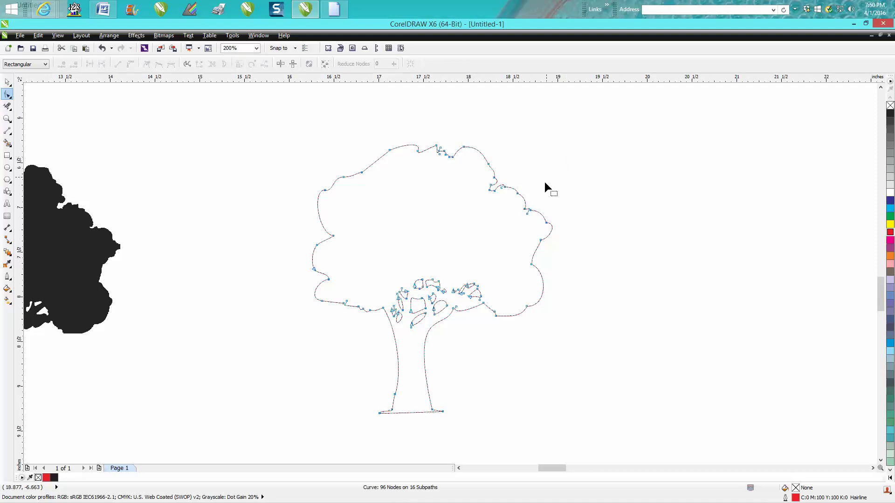
left_click(7, 118)
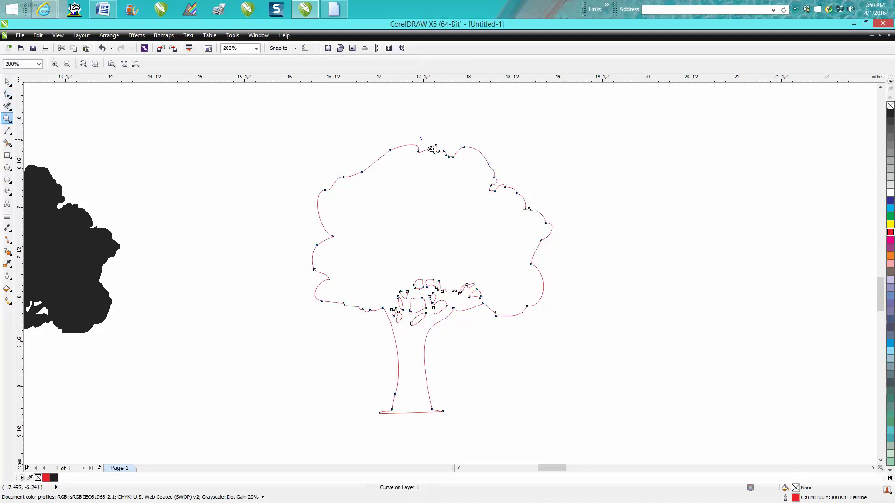
Step: Round the treetop's flat step into an arc by reshaping the top node and deleting both step corners
left_click_drag(421, 138, 481, 176)
left_click(7, 93)
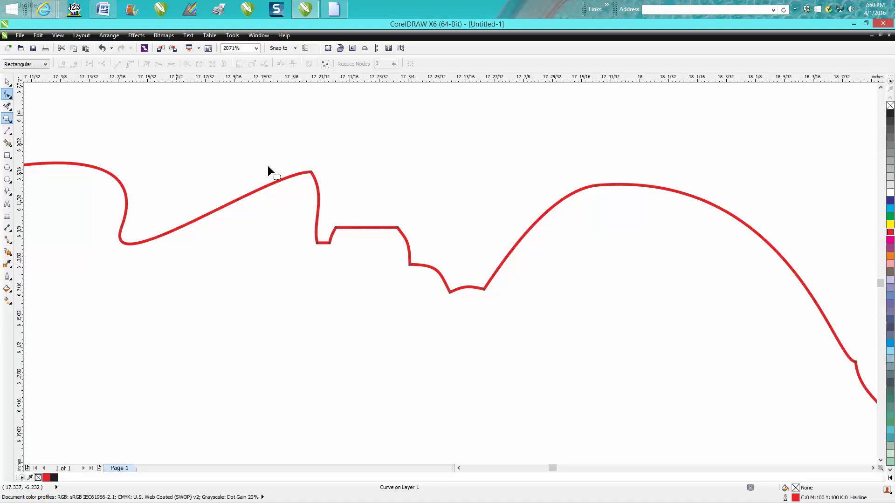
left_click(311, 172)
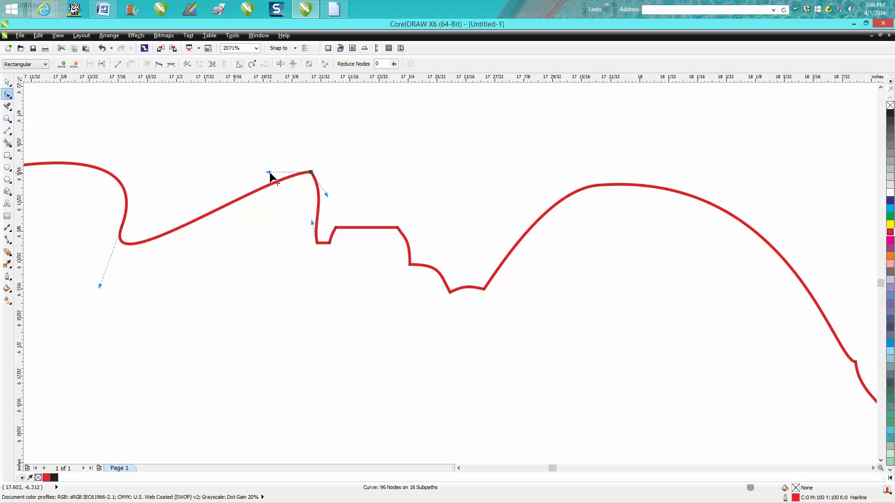
left_click_drag(269, 173, 279, 123)
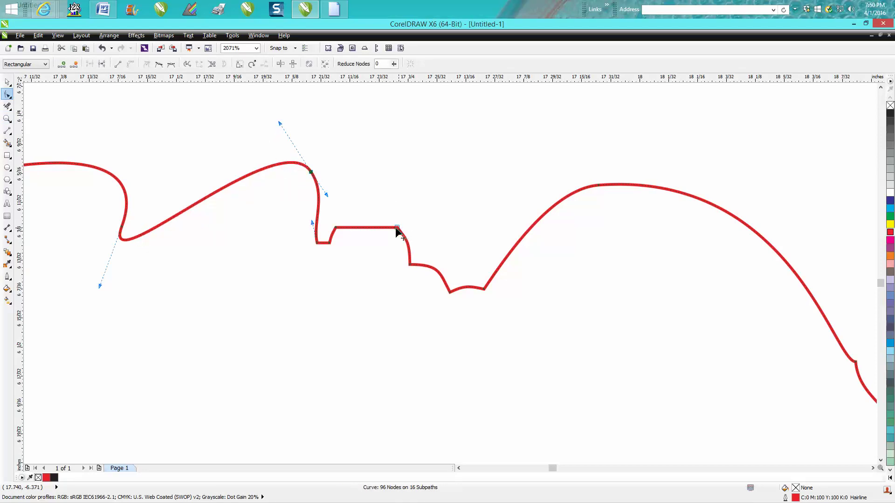
double_click(396, 228)
double_click(336, 228)
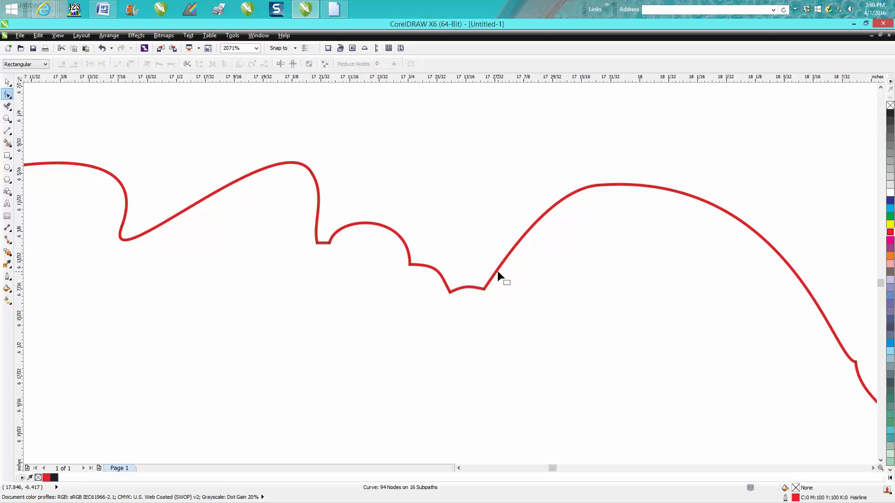
scroll(496, 270, "down", 5)
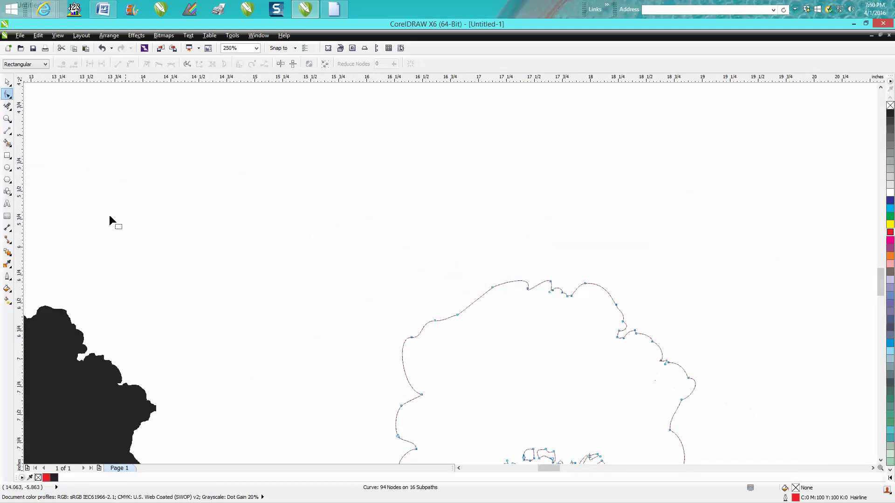
Step: Smooth out the loop kink on the canopy's right edge and curve the next segment, leaving 94 nodes
left_click(7, 118)
left_click_drag(627, 331, 734, 402)
left_click_drag(312, 249, 408, 275)
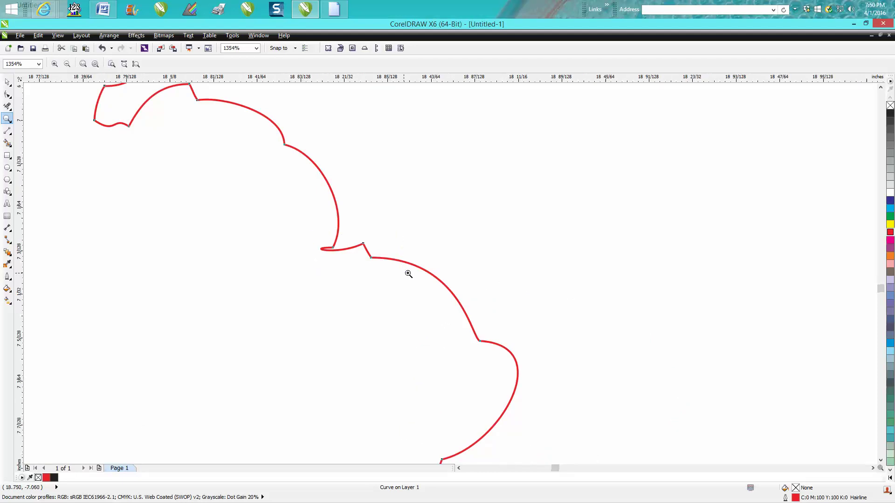
left_click(7, 93)
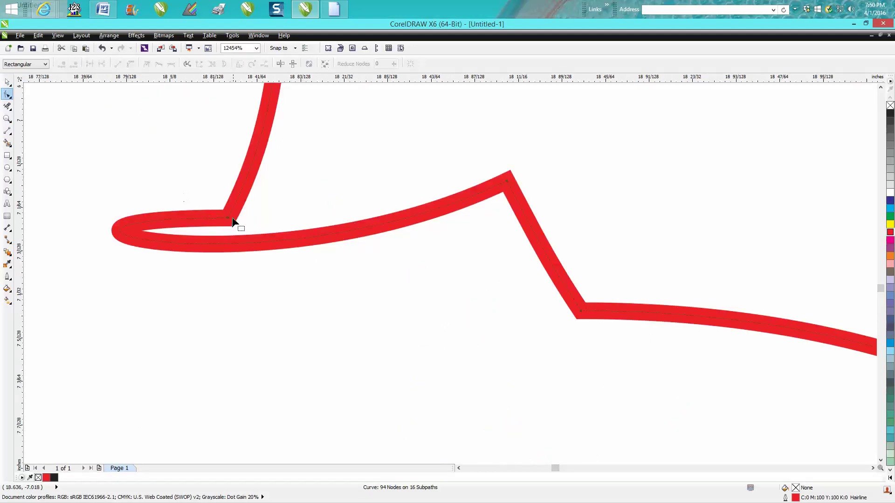
left_click(228, 220)
scroll(208, 227, "down", 4)
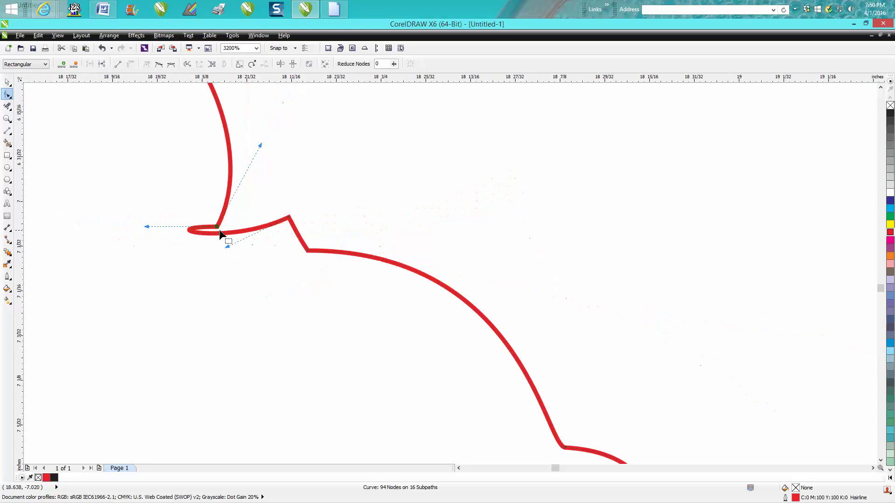
left_click_drag(145, 227, 205, 289)
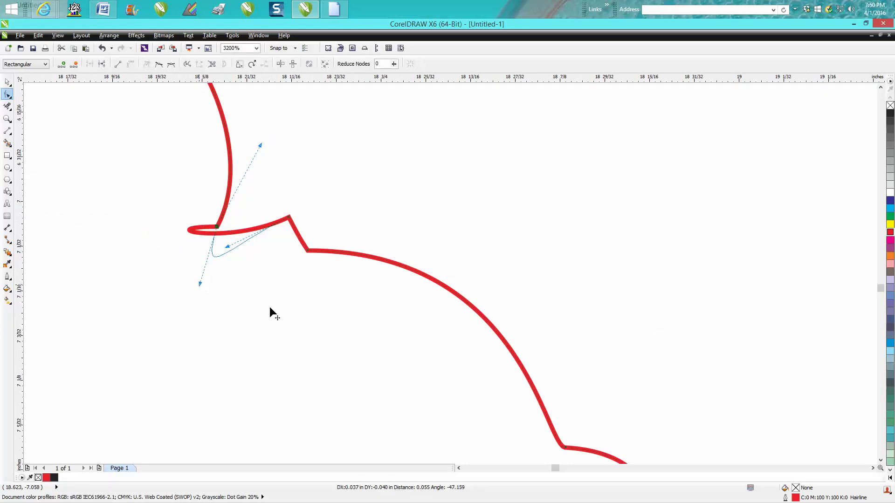
left_click(290, 218)
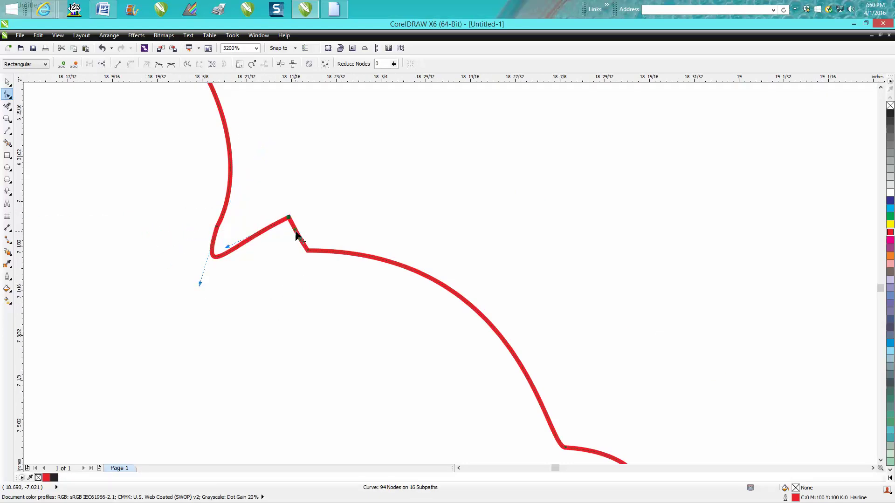
left_click_drag(295, 235, 320, 204)
scroll(483, 318, "down", 6)
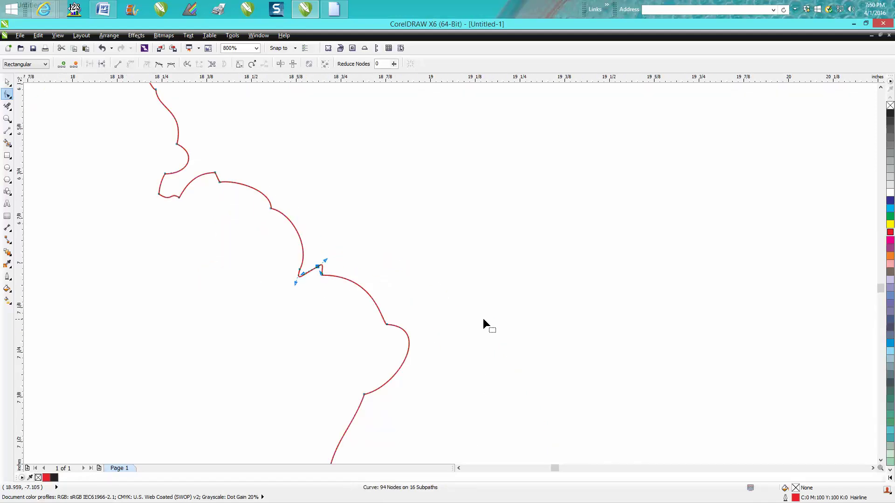
left_click(8, 82)
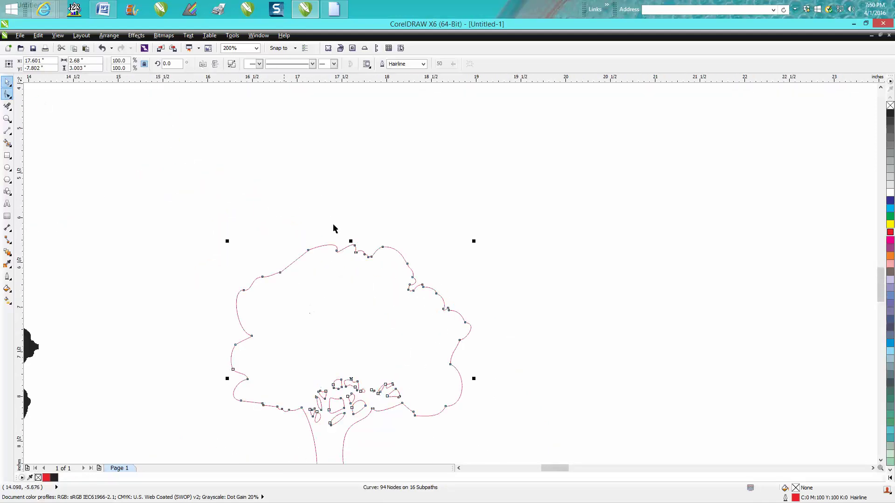
key("F3")
key("F3")
left_click(7, 118)
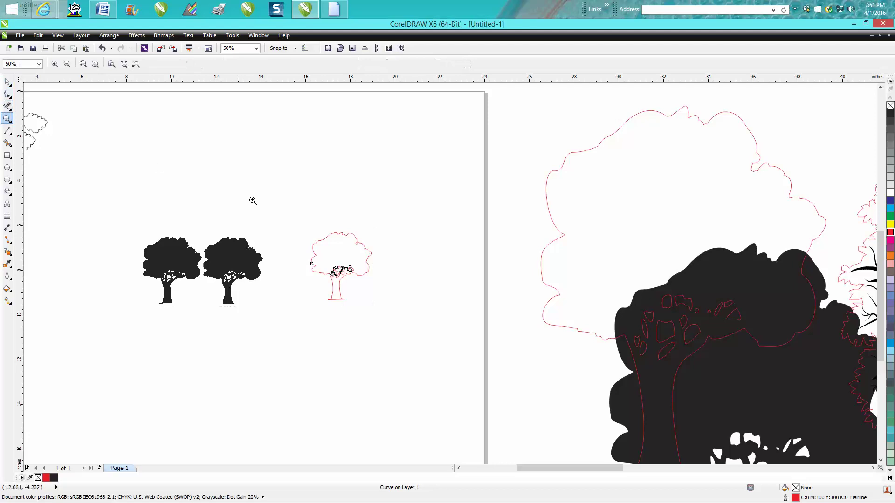
left_click_drag(279, 213, 408, 319)
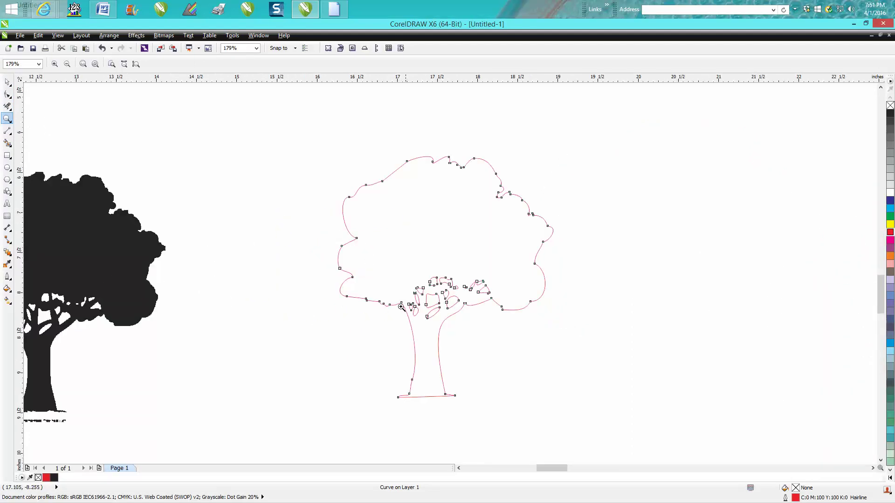
key("F3")
right_click(685, 303)
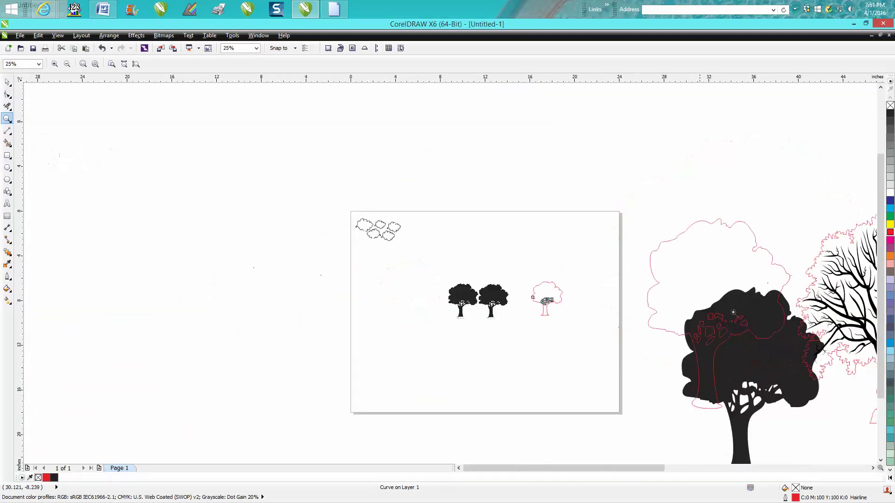
right_click(783, 322)
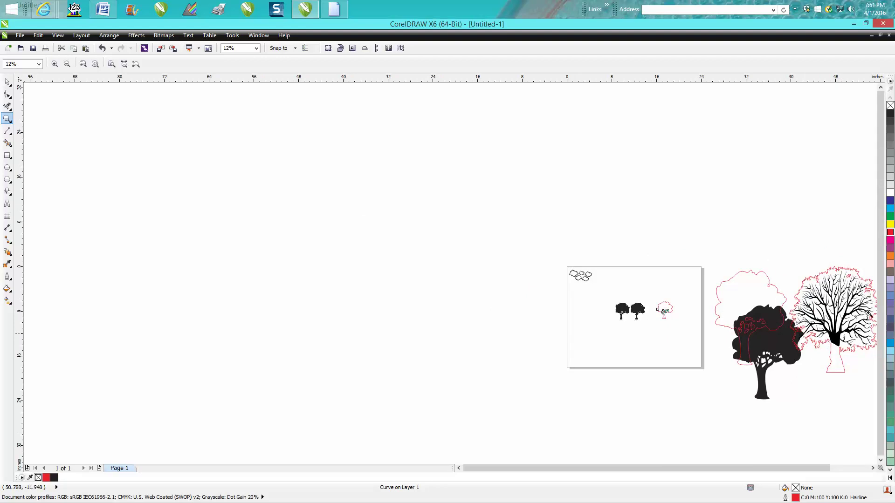
left_click_drag(783, 467, 806, 468)
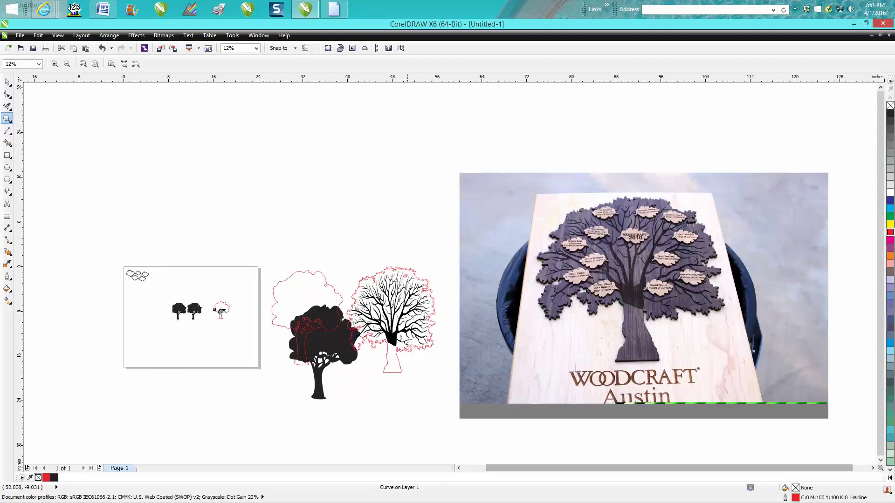
left_click_drag(337, 261, 460, 400)
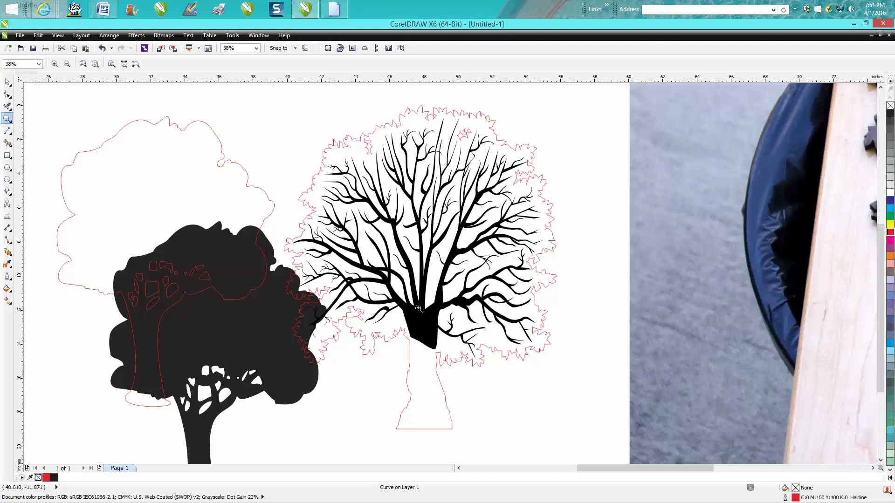
right_click(432, 251)
right_click(429, 253)
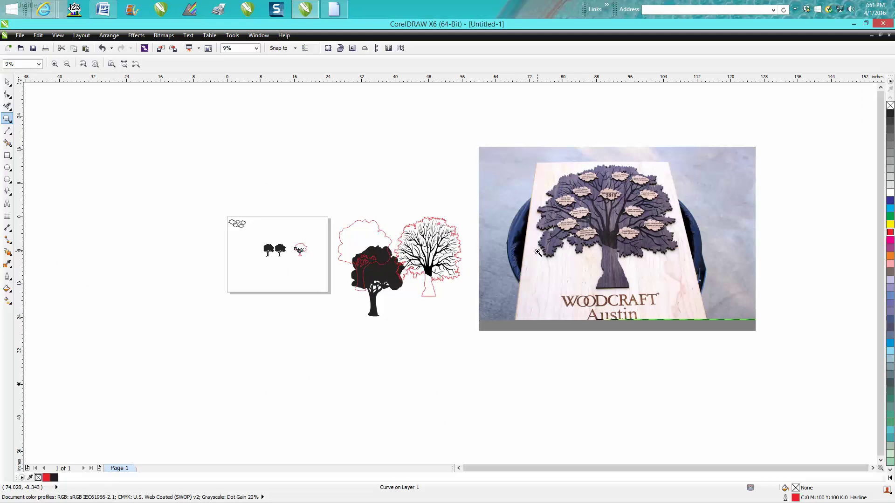
Step: Shrink the top-left leaf slightly and give all five leaves a red outline
left_click_drag(225, 220, 264, 235)
left_click(7, 82)
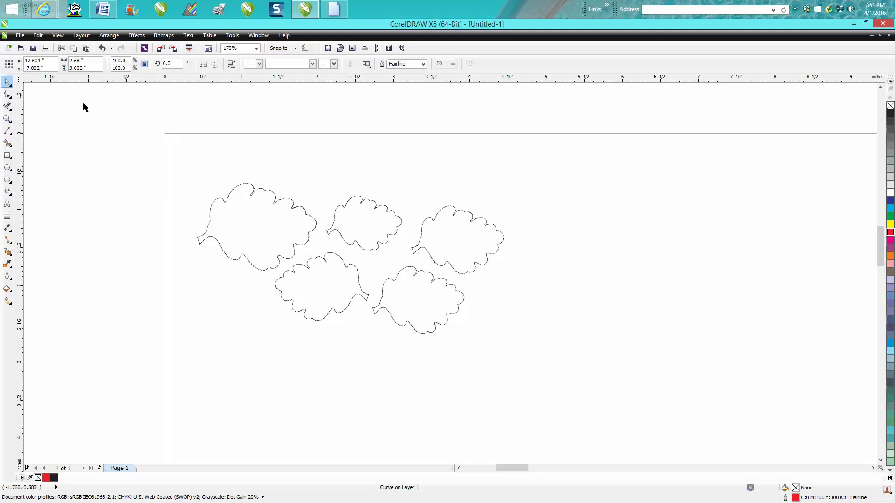
left_click(272, 197)
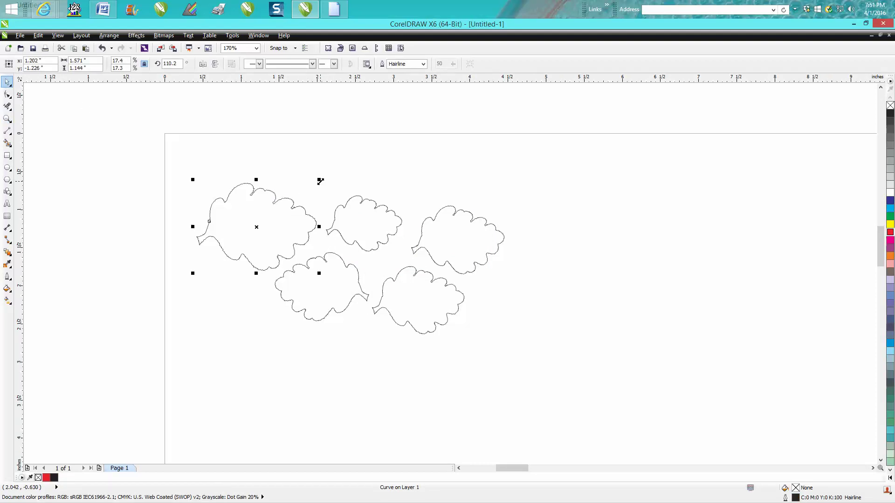
left_click_drag(321, 181, 300, 197)
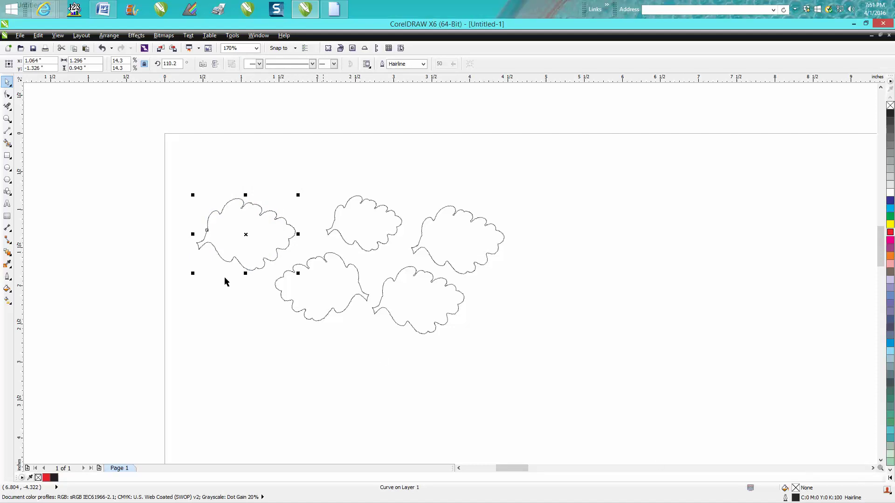
left_click_drag(162, 182, 561, 333)
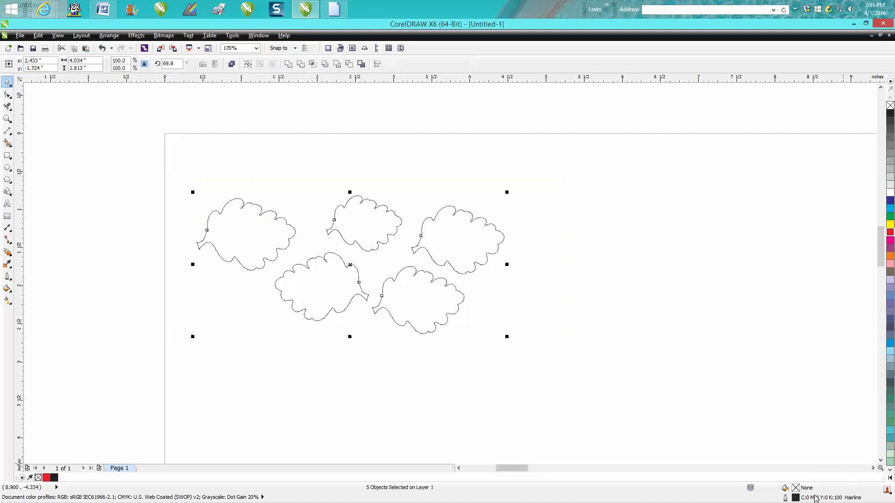
right_click(890, 232)
Step: Move the rightmost leaf up-right and add a horizontally mirrored copy up-left as a sixth leaf
left_click(483, 224)
left_click_drag(482, 224, 576, 196)
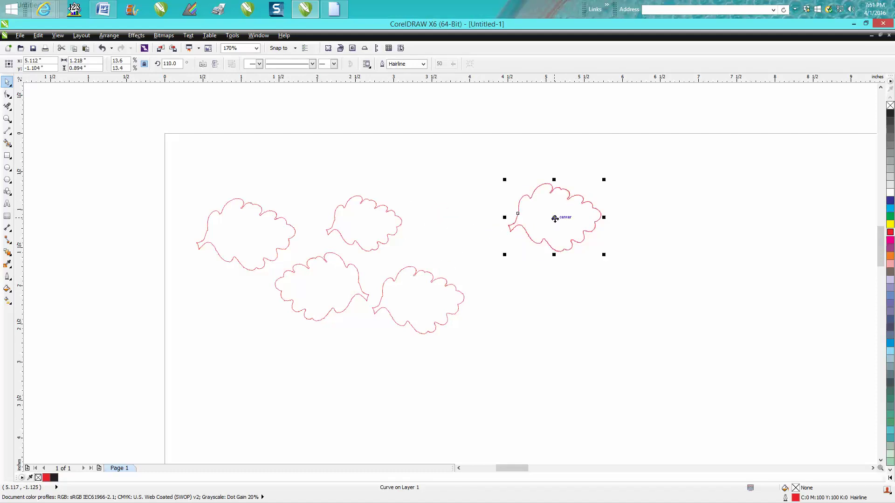
left_click_drag(555, 218, 461, 176)
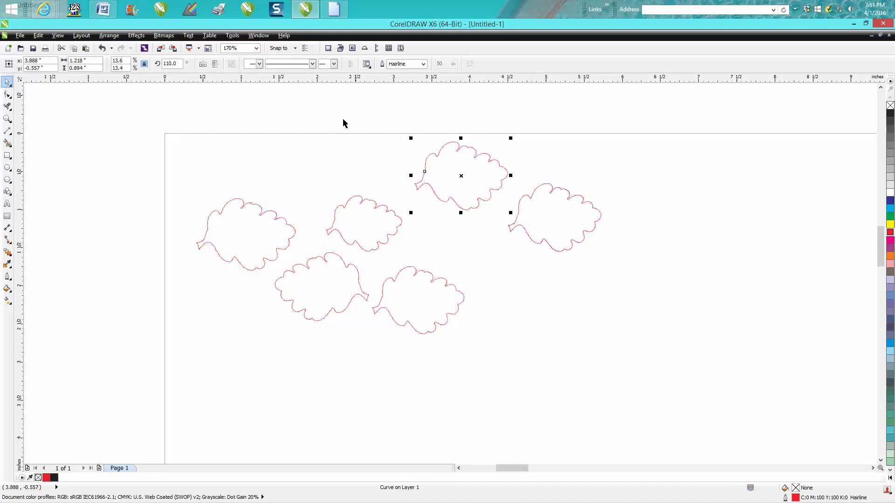
left_click(203, 64)
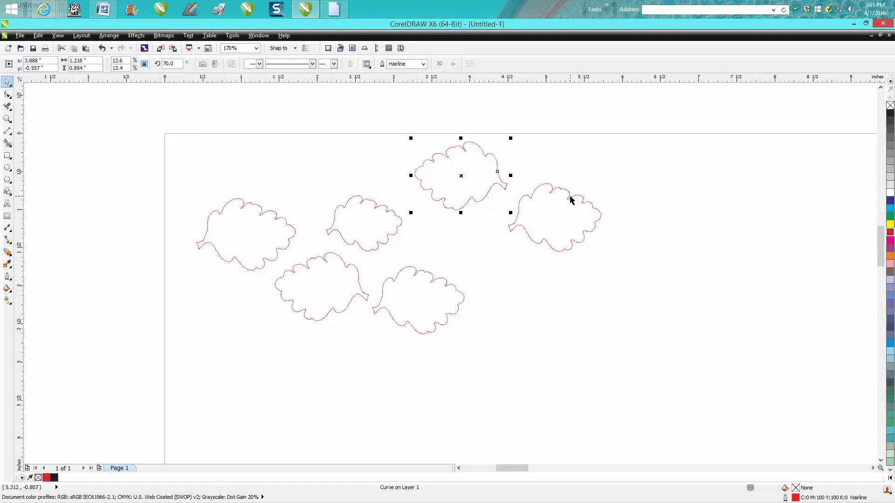
scroll(571, 201, "down", 2)
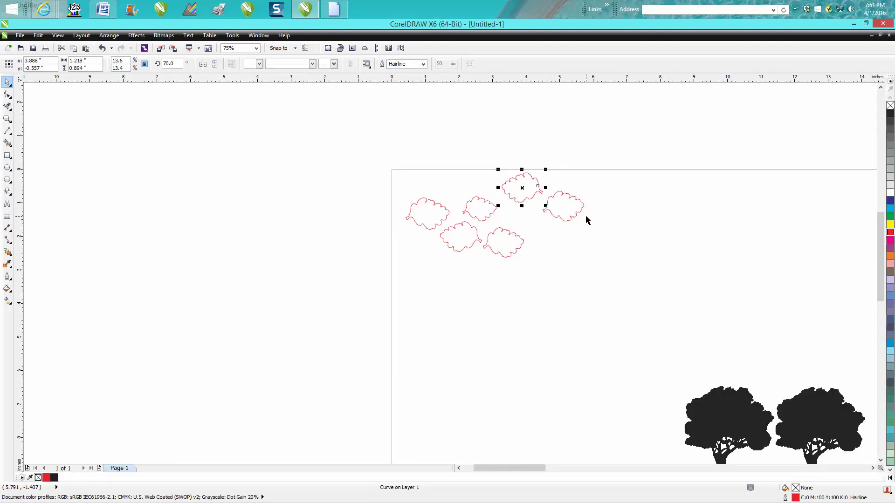